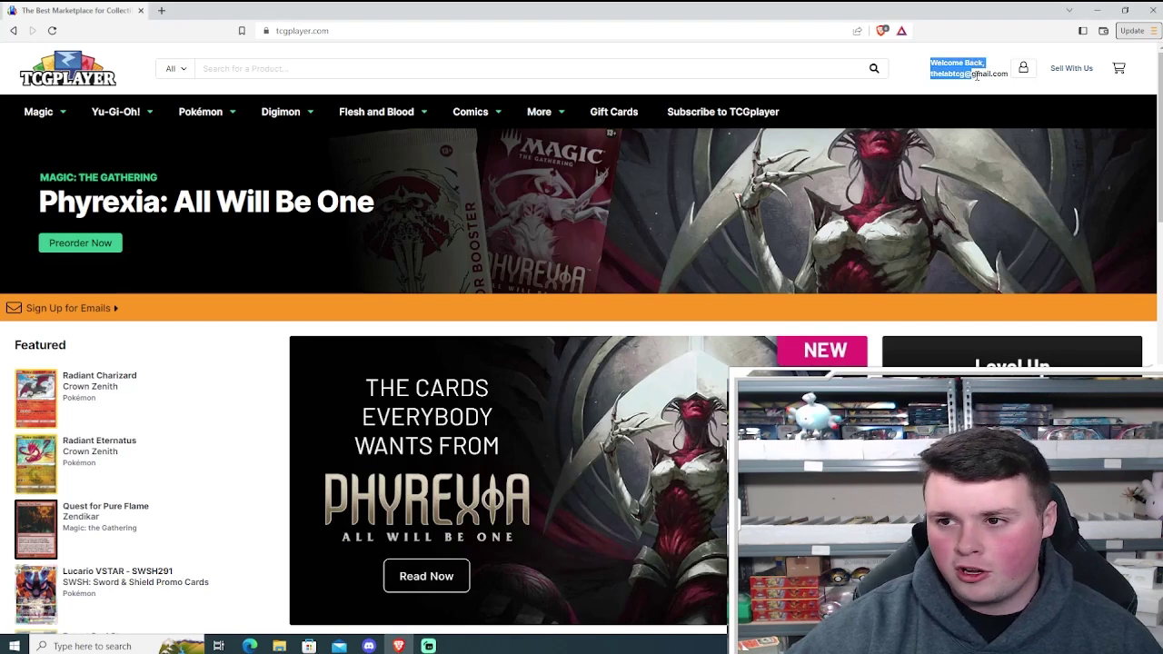
# Open the Pricing page of the account's Seller Portal
pyautogui.click(960, 90)
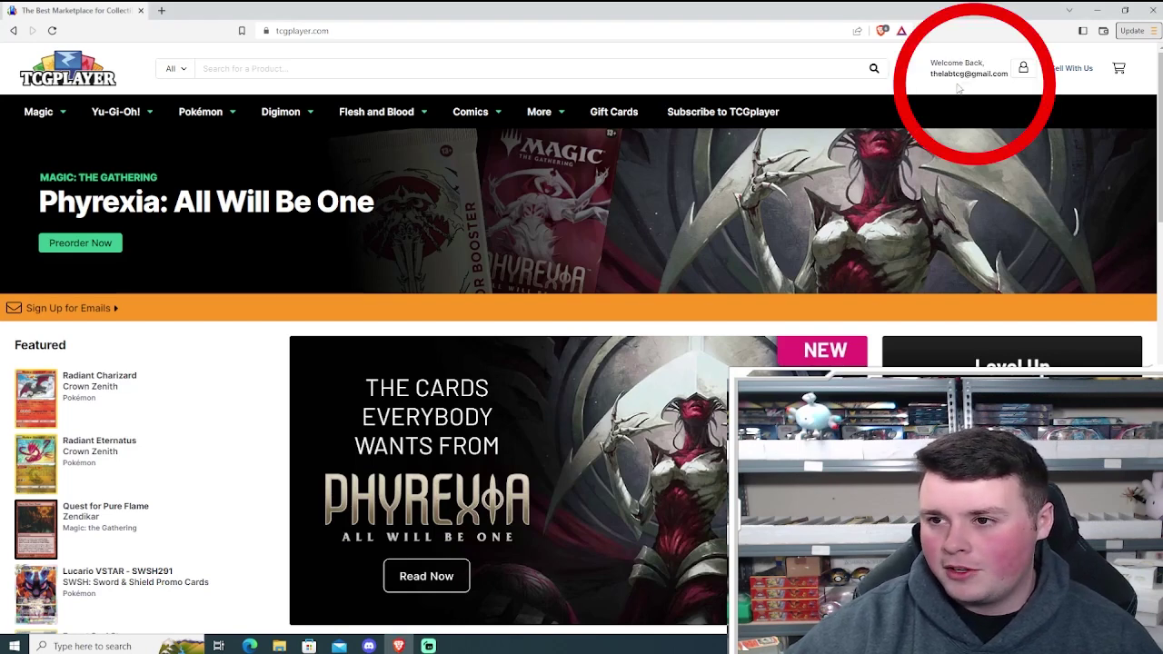
pyautogui.click(1022, 72)
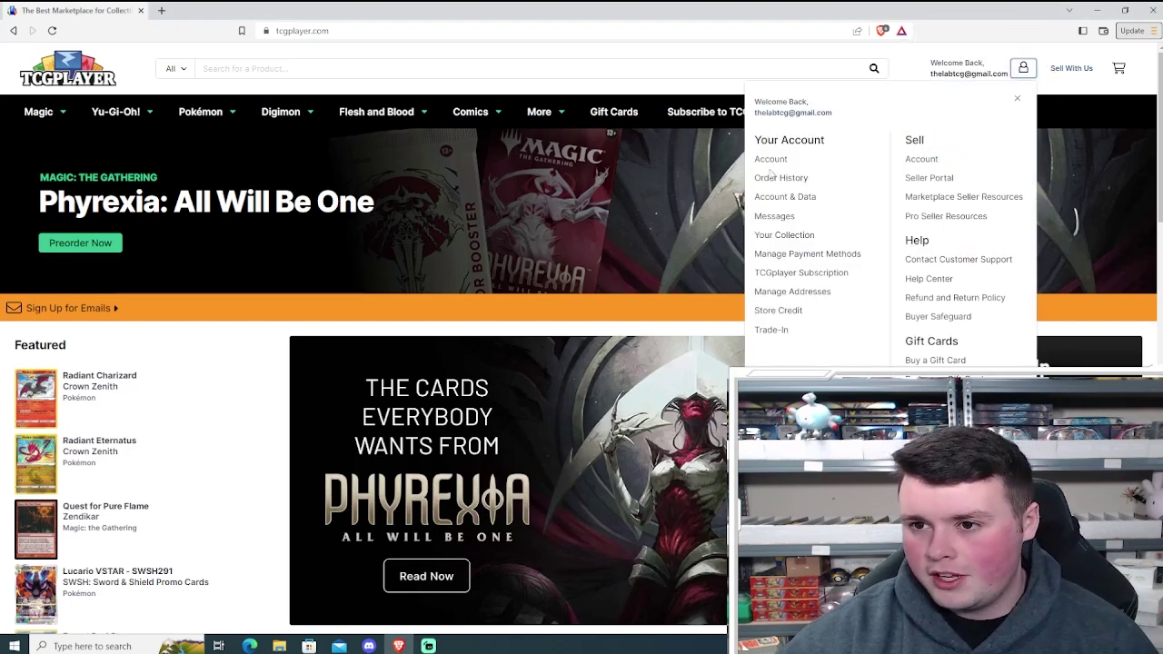
pyautogui.click(925, 179)
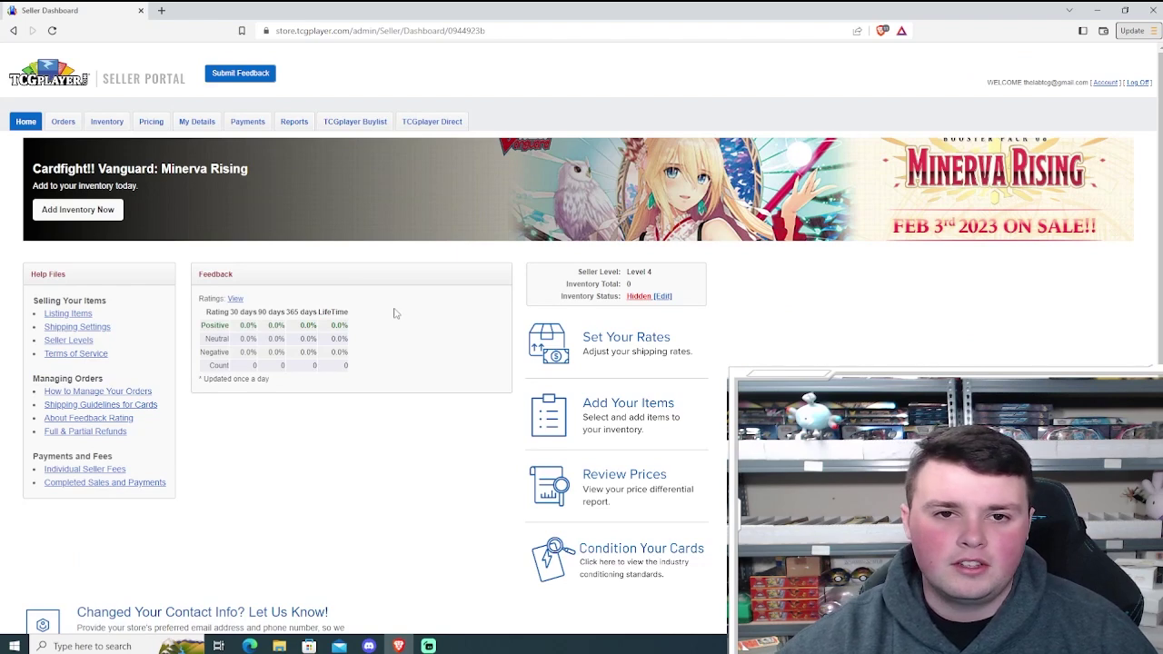
pyautogui.click(151, 122)
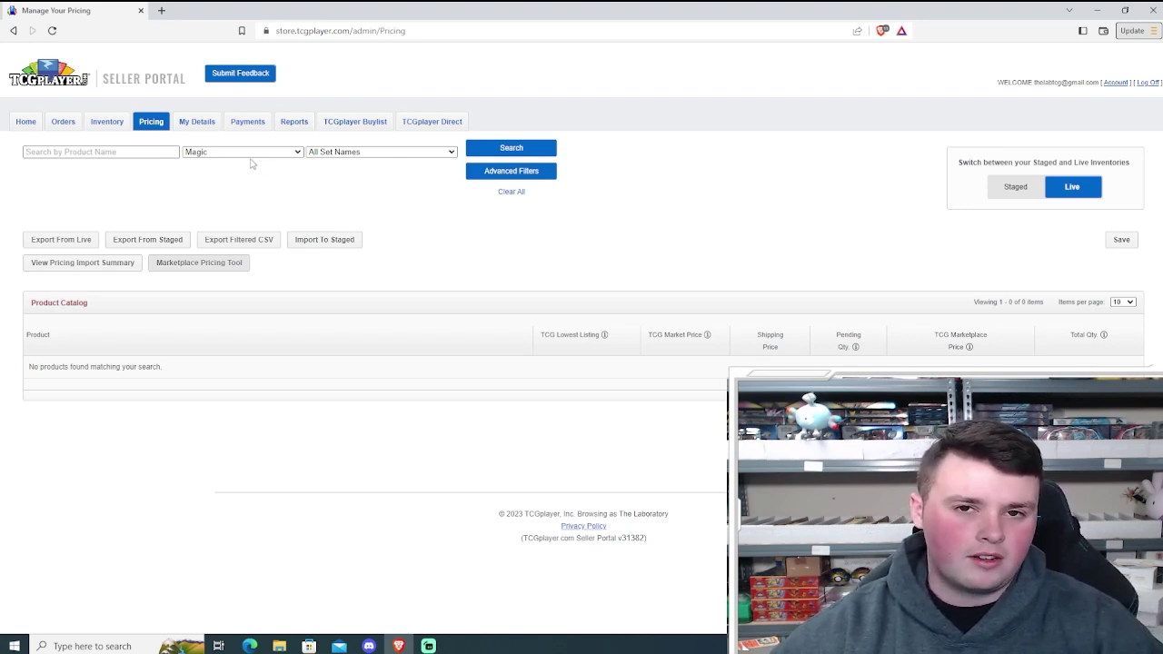
# Start a filtered CSV price export and set its category to Pokemon
pyautogui.click(238, 239)
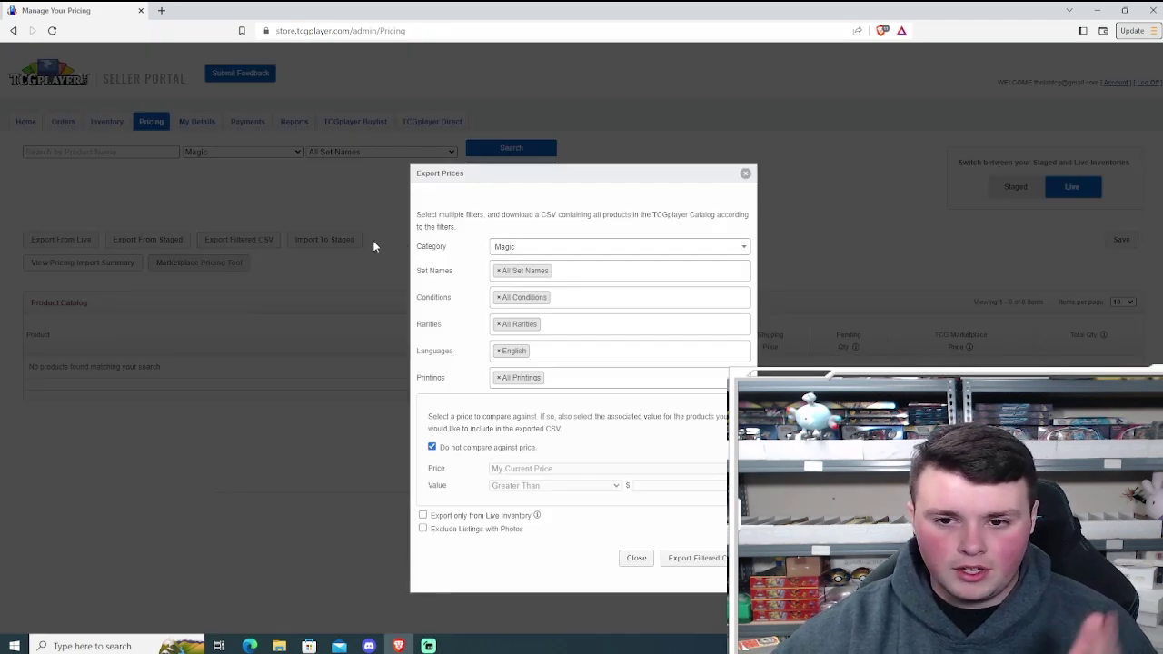
pyautogui.click(514, 247)
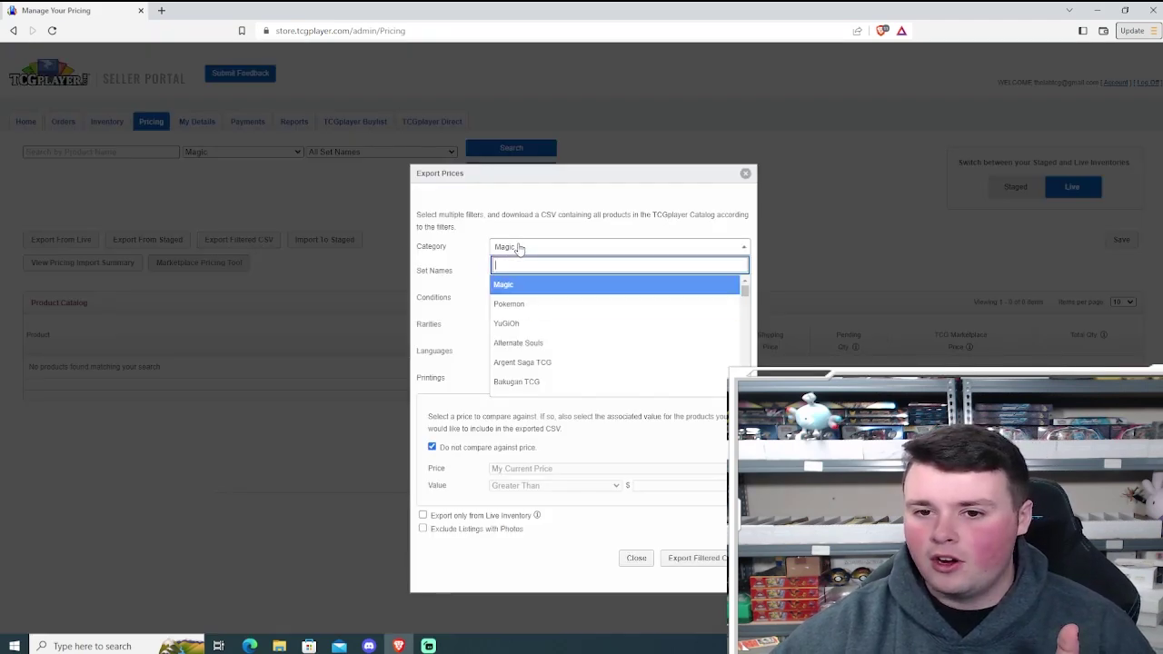
pyautogui.click(531, 313)
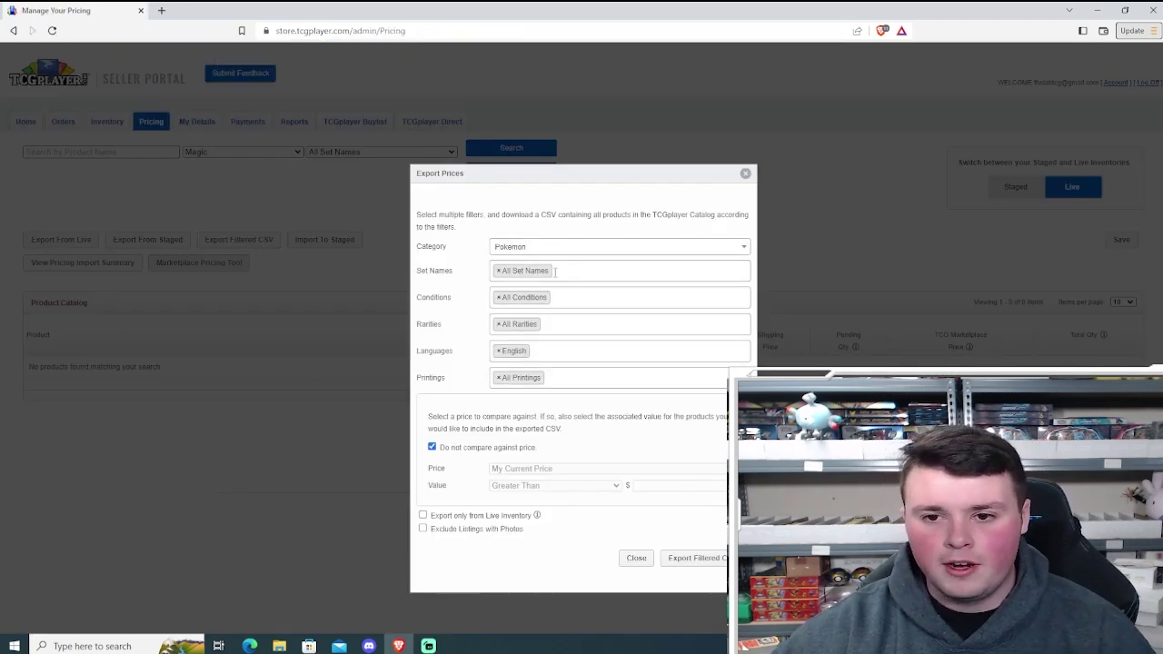
# Restrict the export's set names to SWSH01: Sword & Shield Base Set, SWSH02: Rebel Clash, SWSH03: Darkness Ablaze, SWSH04: Vivid Voltage and Shining Fates
pyautogui.click(498, 271)
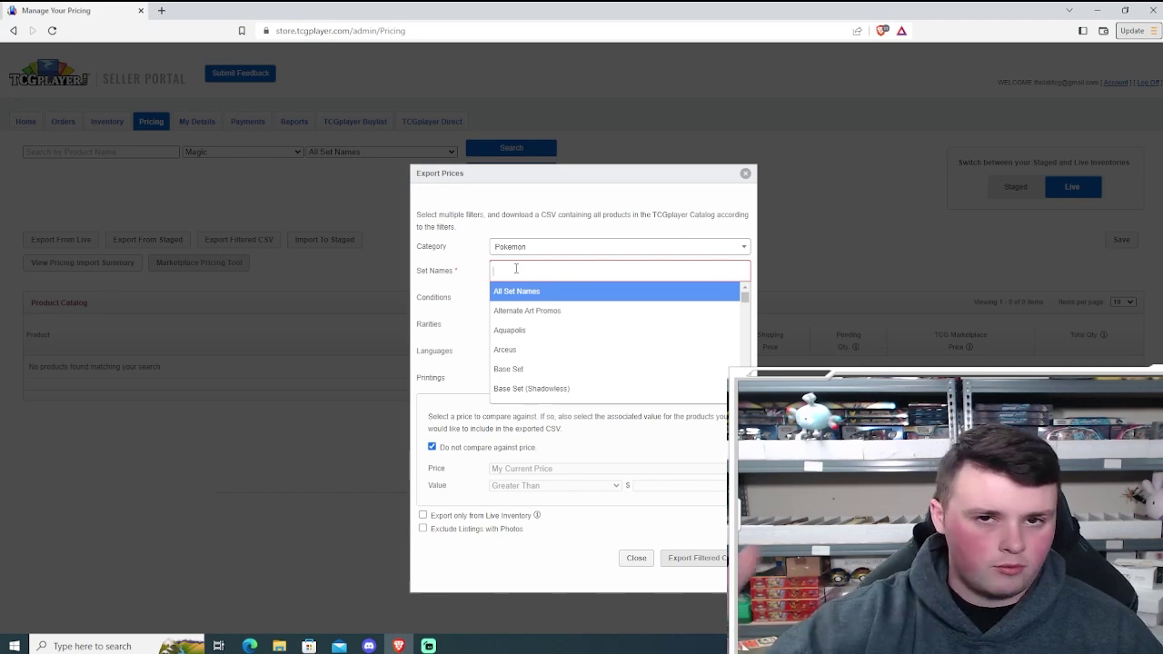
pyautogui.write('sw')
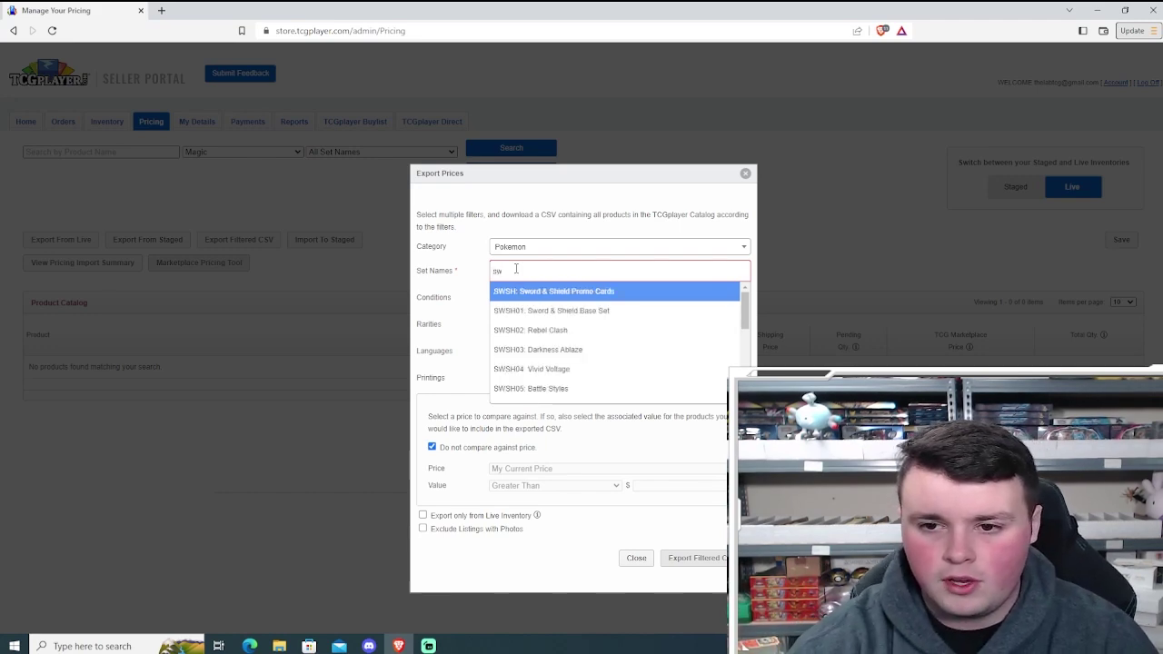
pyautogui.click(574, 311)
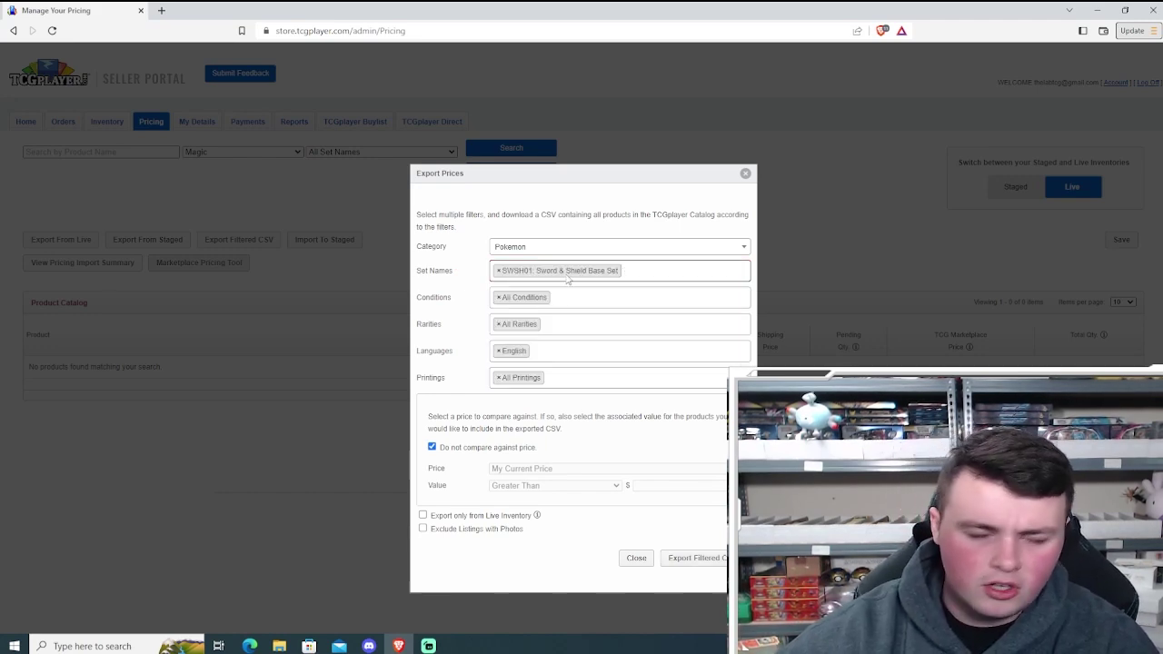
pyautogui.write('sw')
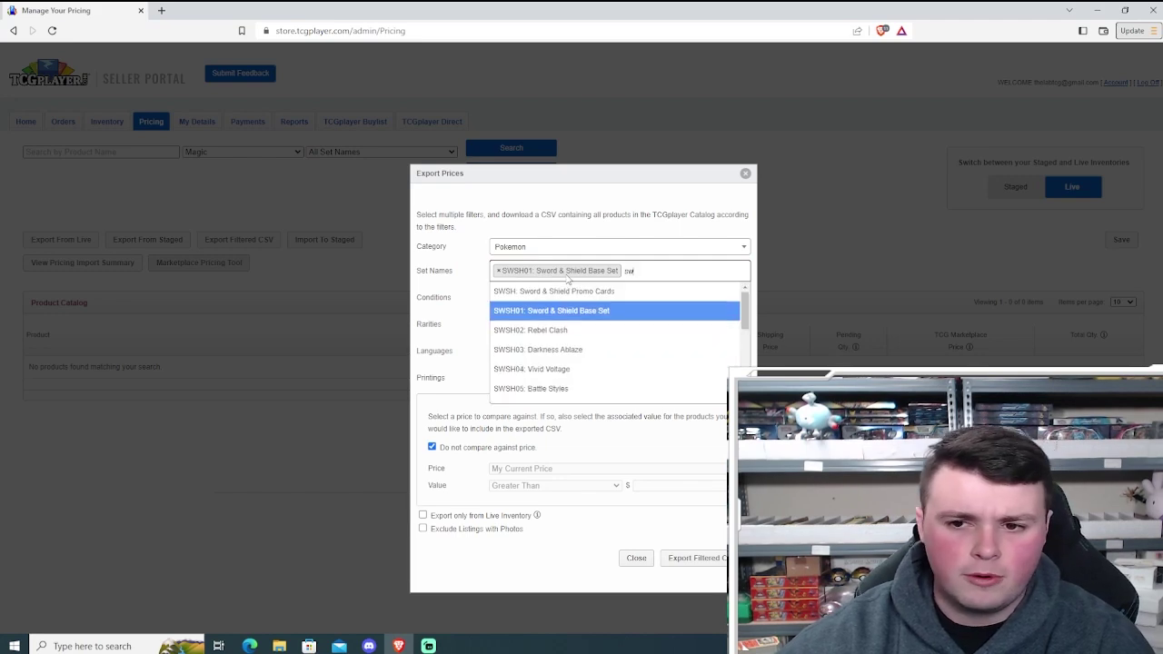
pyautogui.click(581, 327)
pyautogui.write('sw')
pyautogui.click(576, 351)
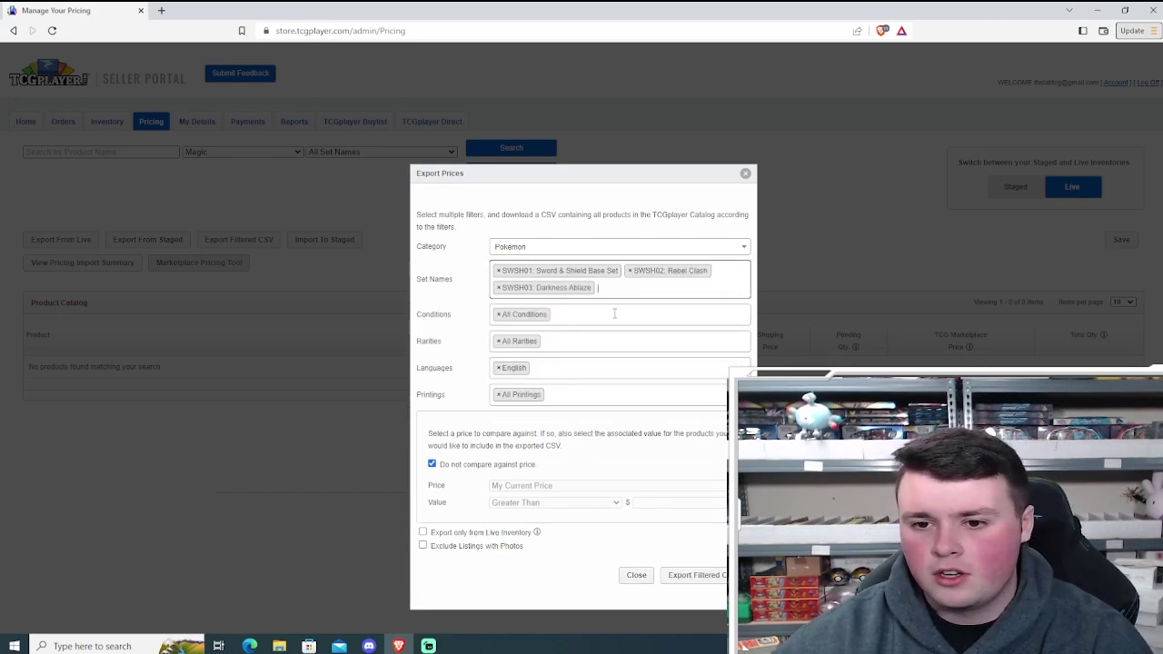
pyautogui.write('sws')
pyautogui.click(581, 367)
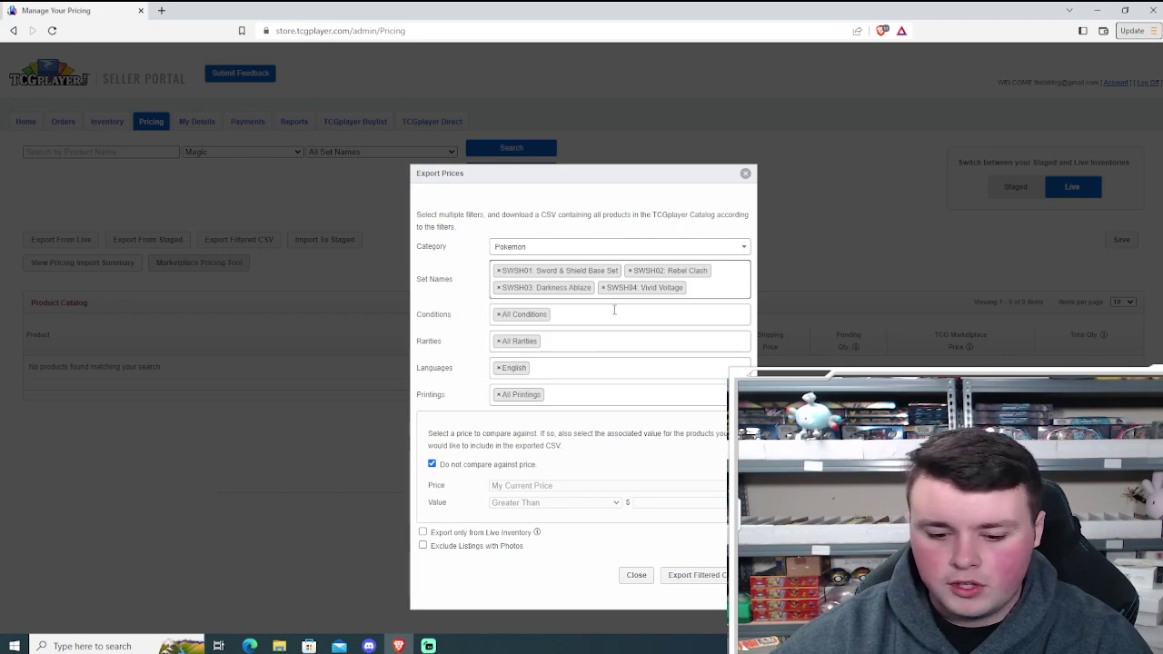
pyautogui.write('s')
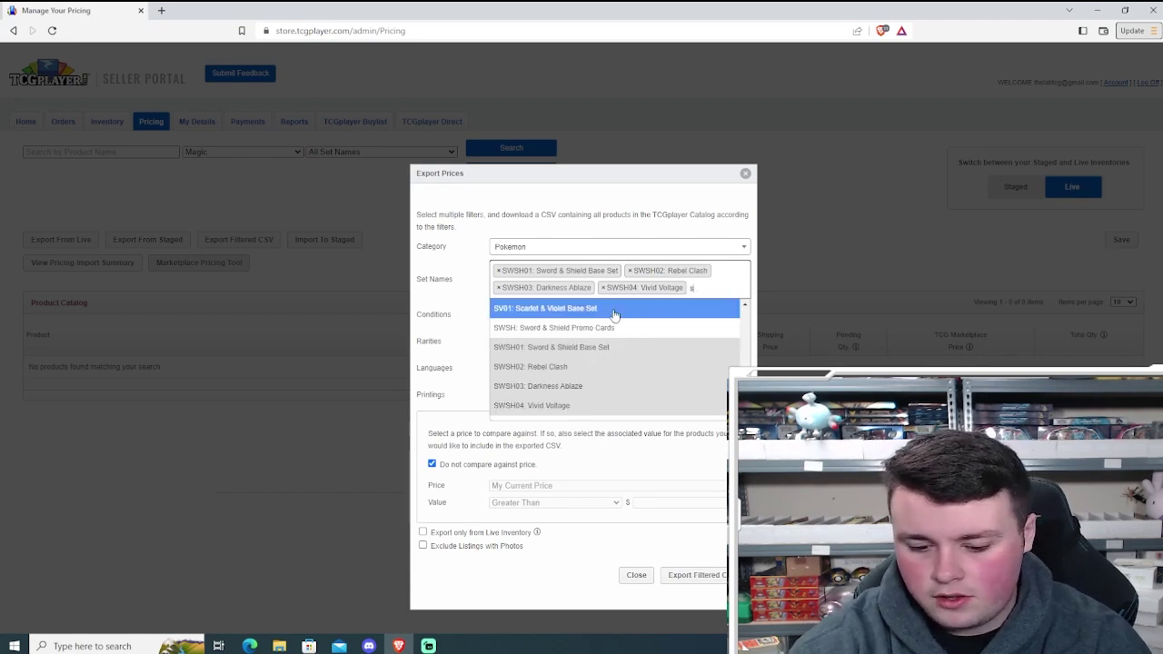
pyautogui.write('hining')
pyautogui.click(560, 327)
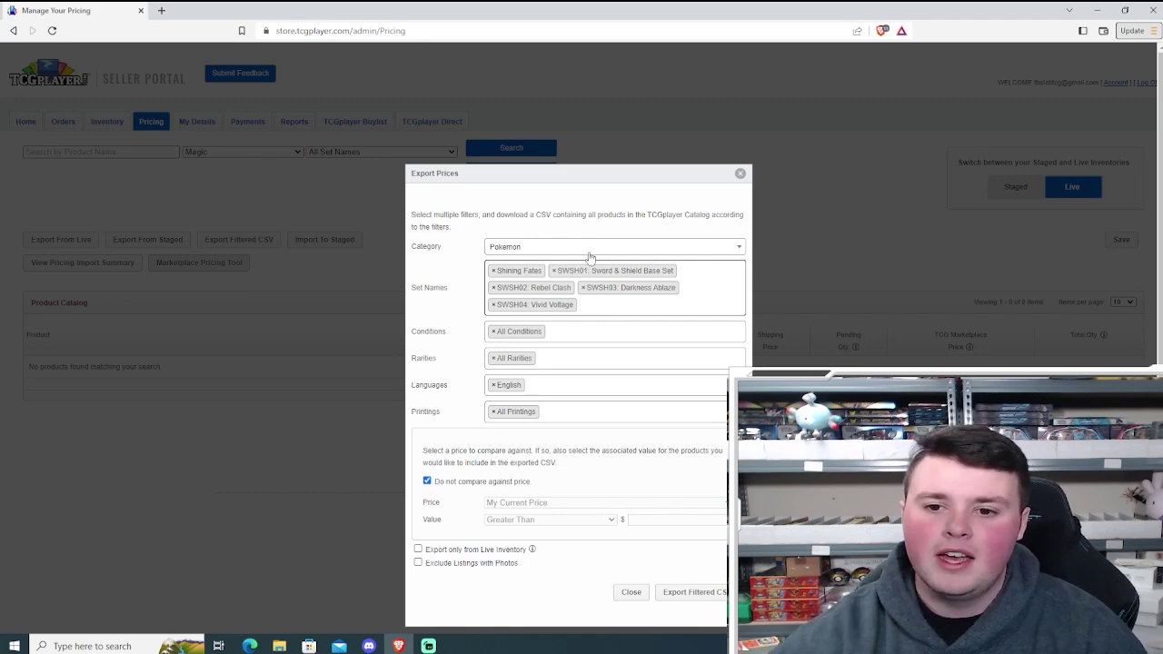
# Restrict the export to the Near Mint condition and to the Common and Uncommon rarities
pyautogui.click(493, 332)
pyautogui.click(510, 372)
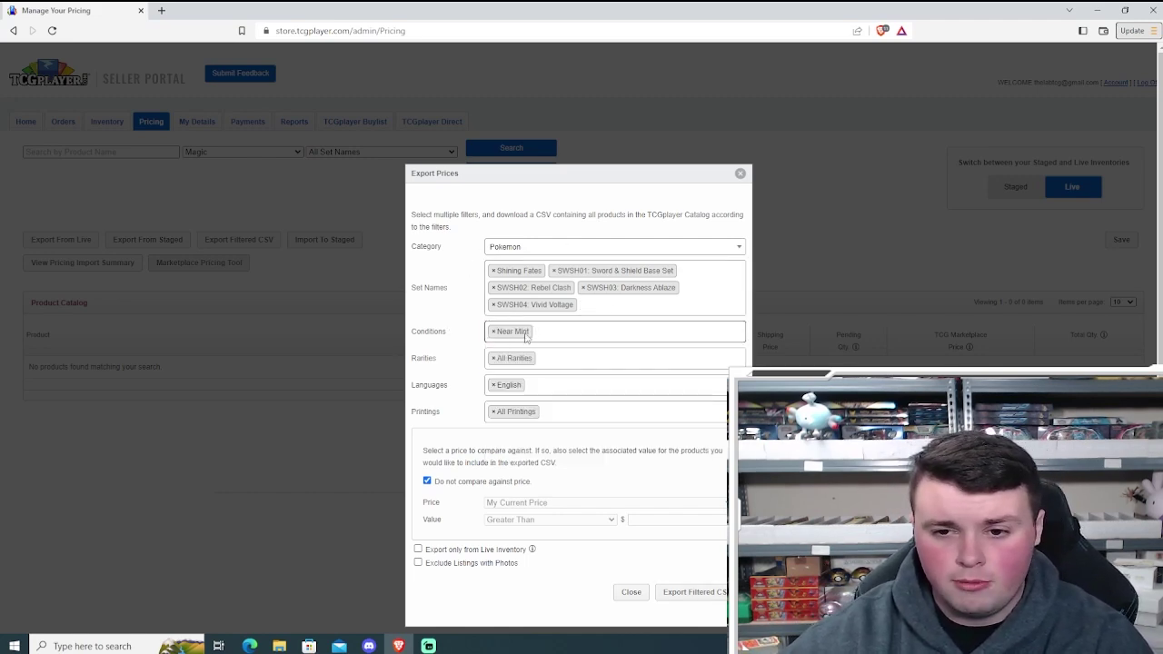
pyautogui.click(493, 358)
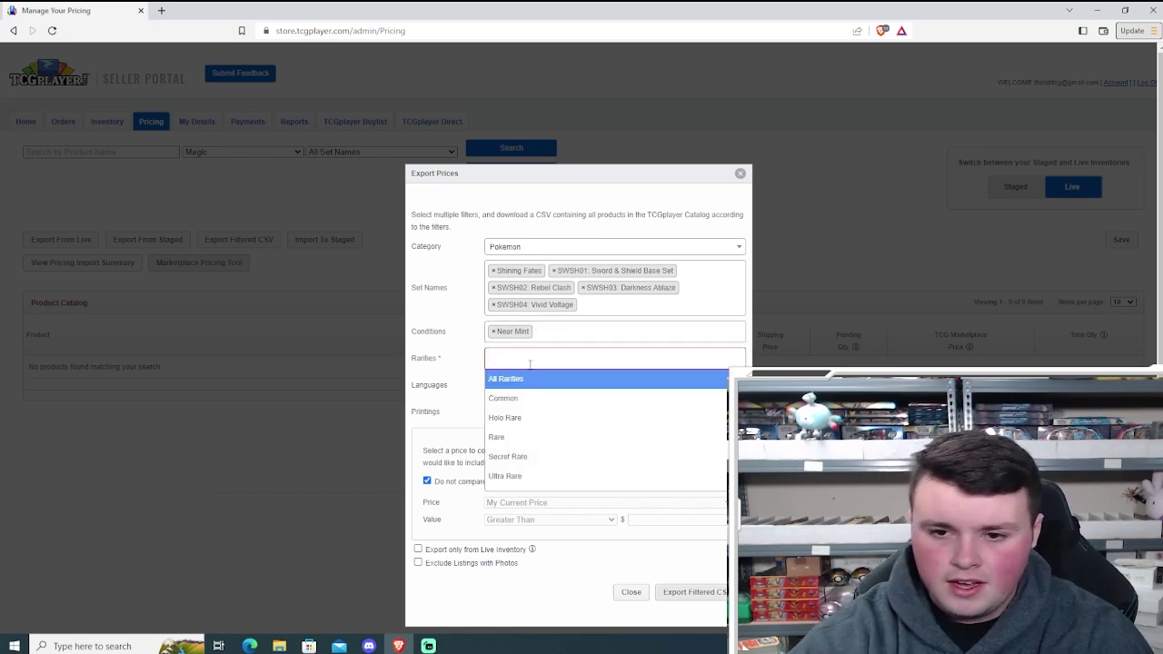
pyautogui.click(509, 397)
pyautogui.write('un')
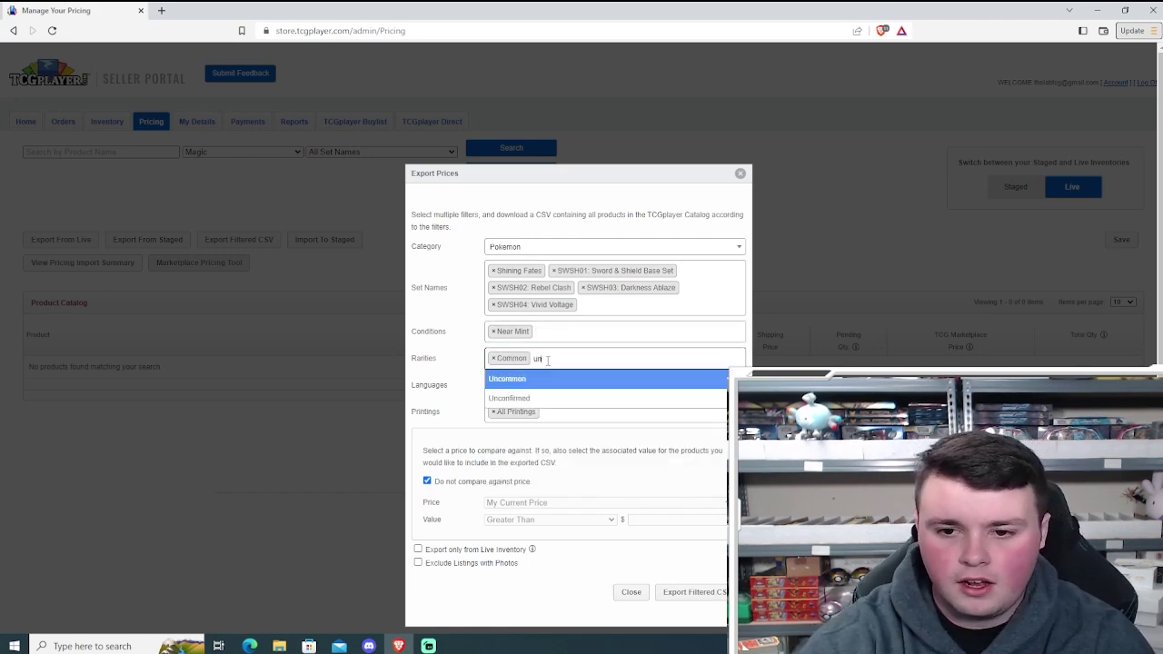
pyautogui.write('c')
pyautogui.click(545, 379)
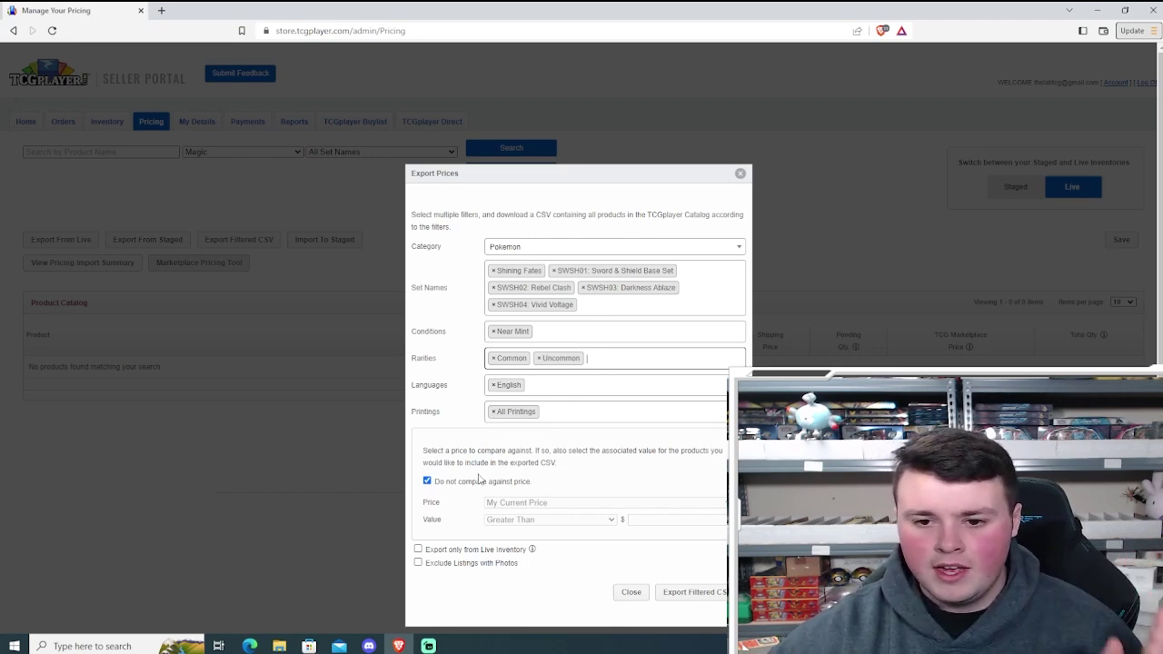
# Enable price comparison and include only products with a TCG Market Price greater than $.49
pyautogui.click(427, 473)
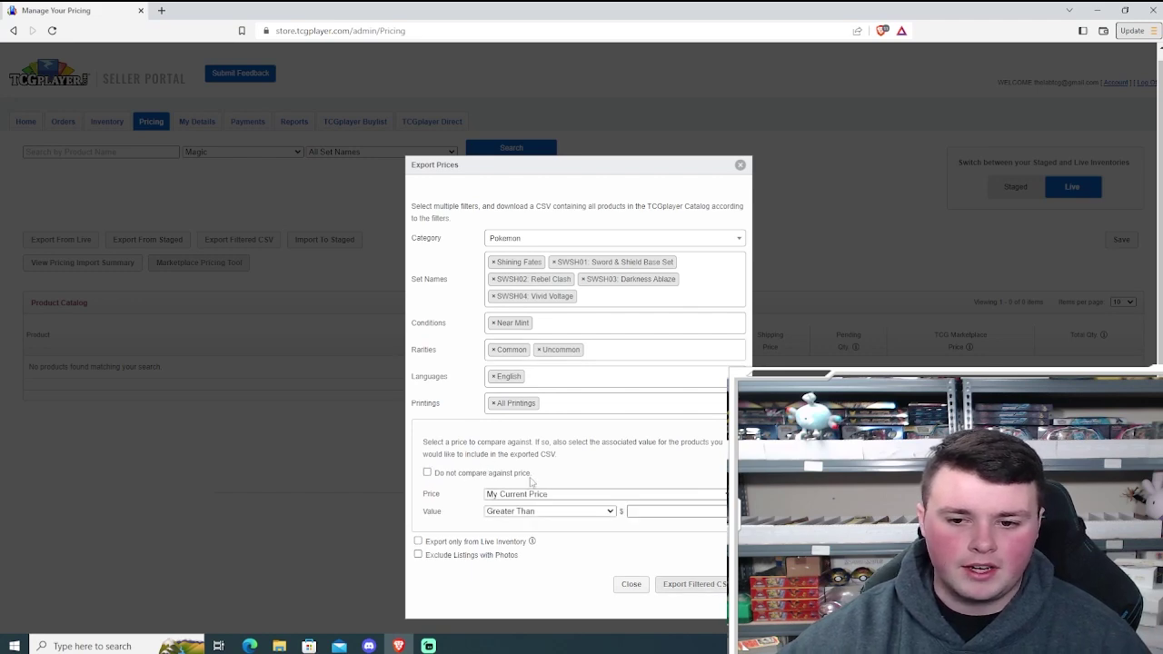
pyautogui.click(528, 496)
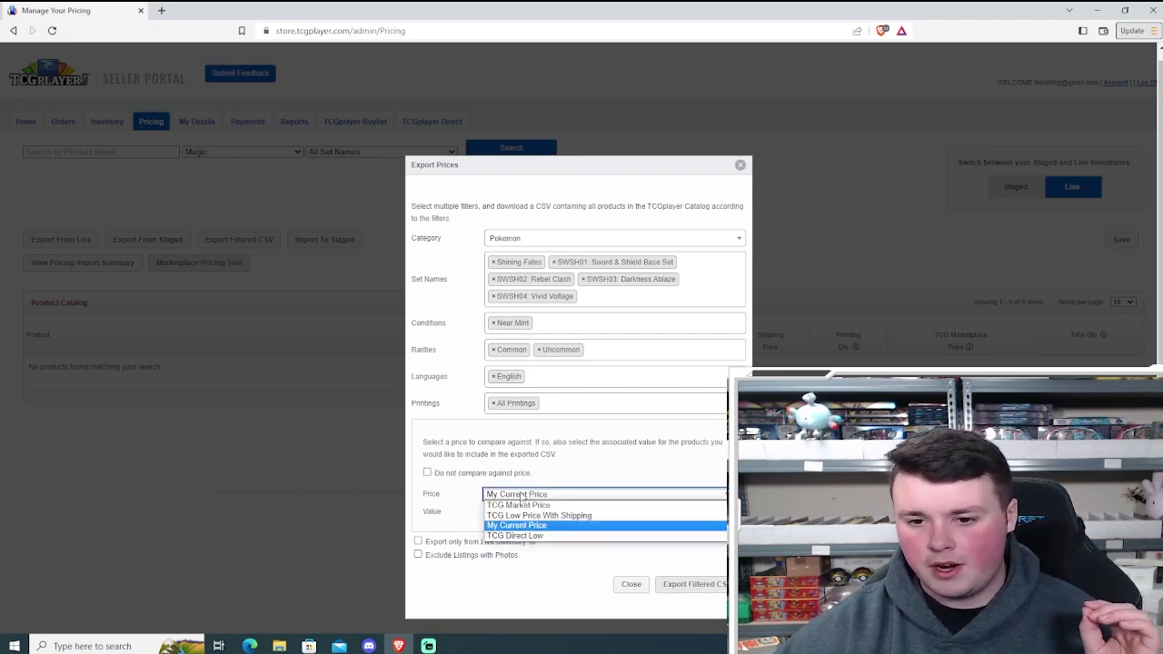
pyautogui.click(590, 509)
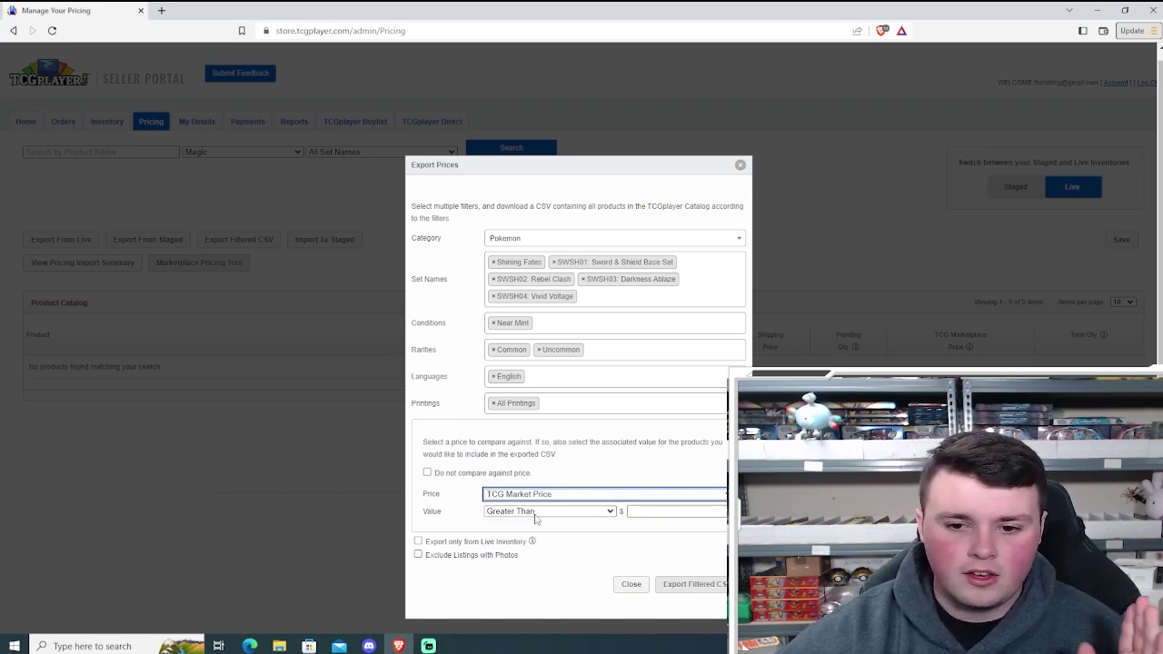
pyautogui.click(654, 512)
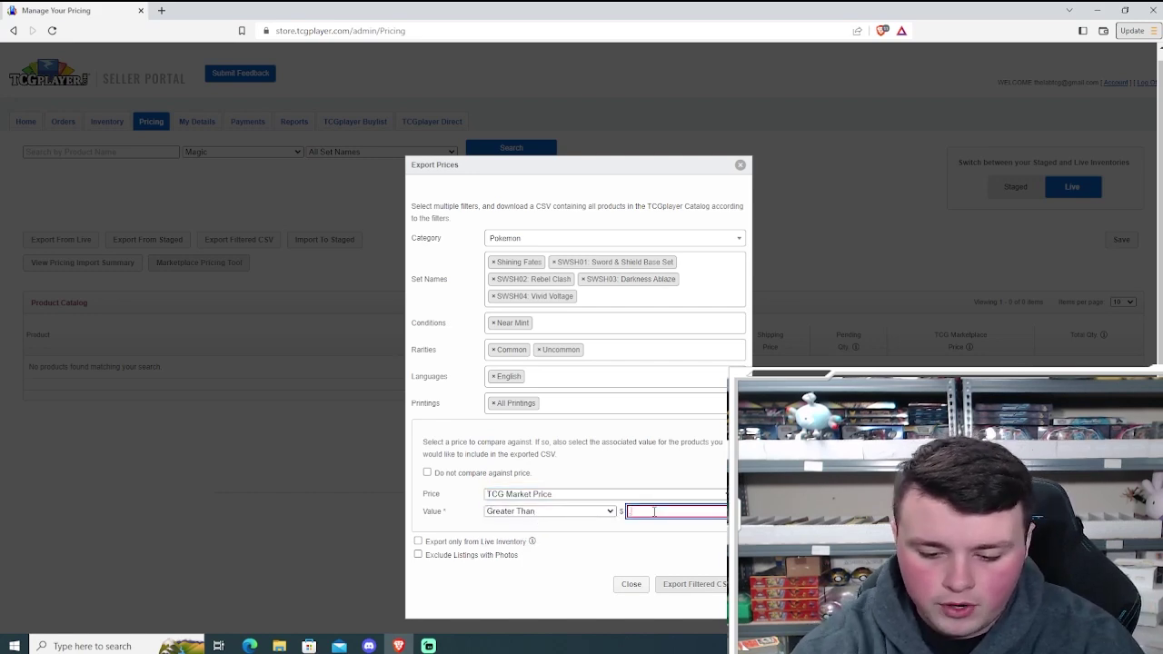
pyautogui.write('49')
pyautogui.click(683, 543)
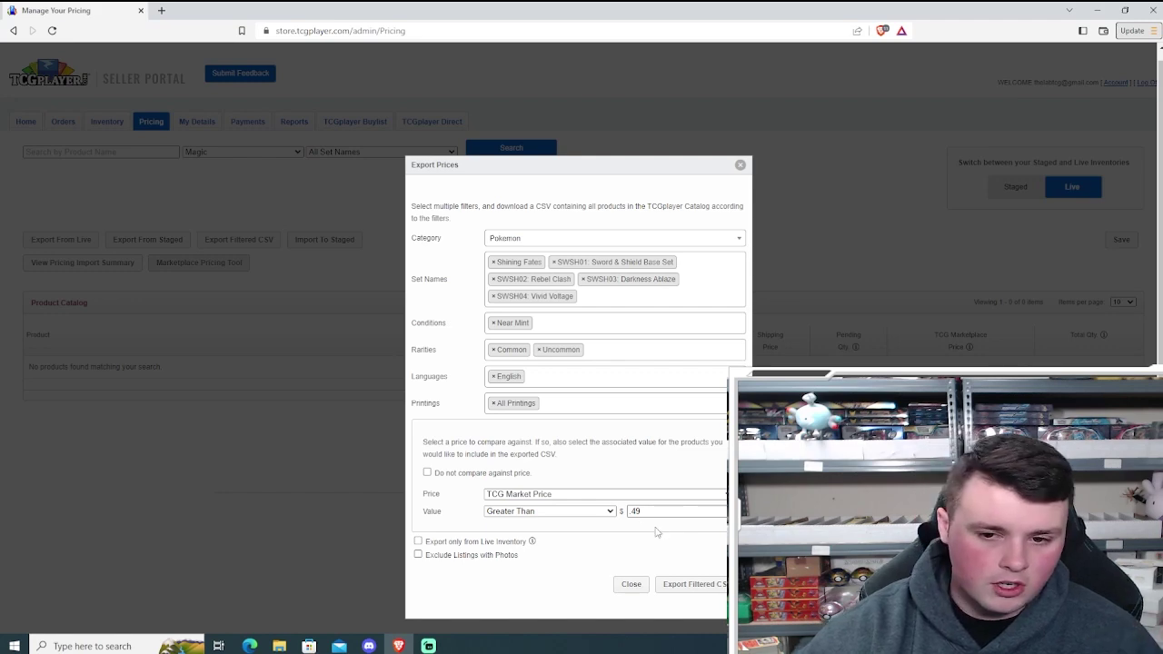
# Export the filtered CSV, open the downloaded file in Excel and maximize its window
pyautogui.click(695, 586)
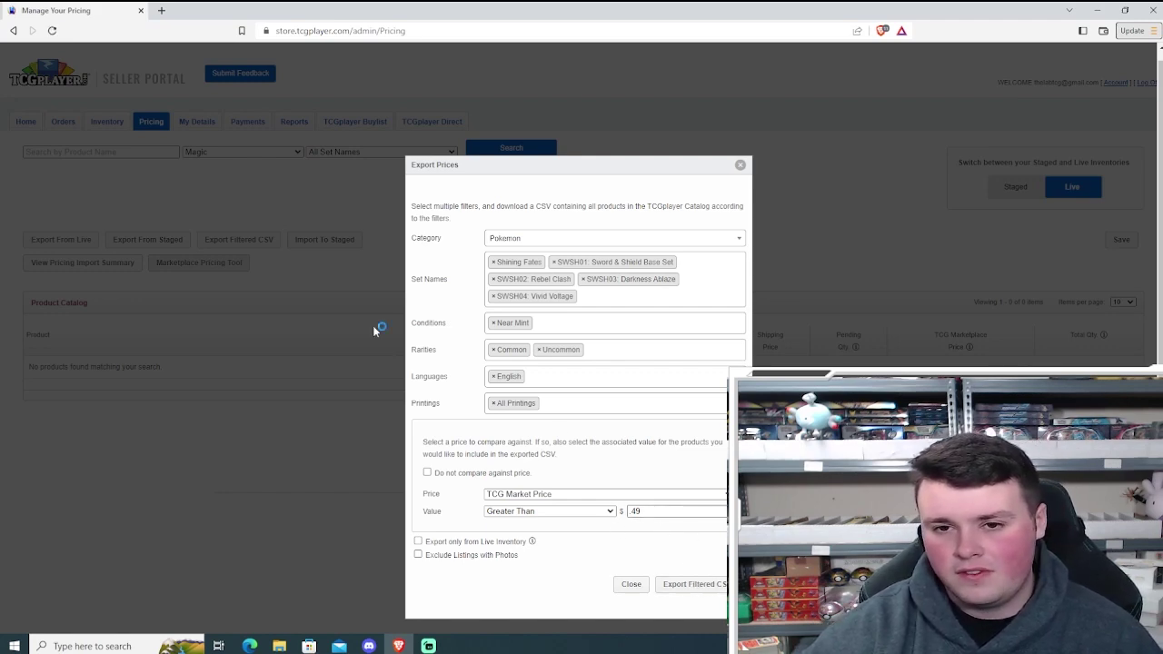
pyautogui.click(82, 614)
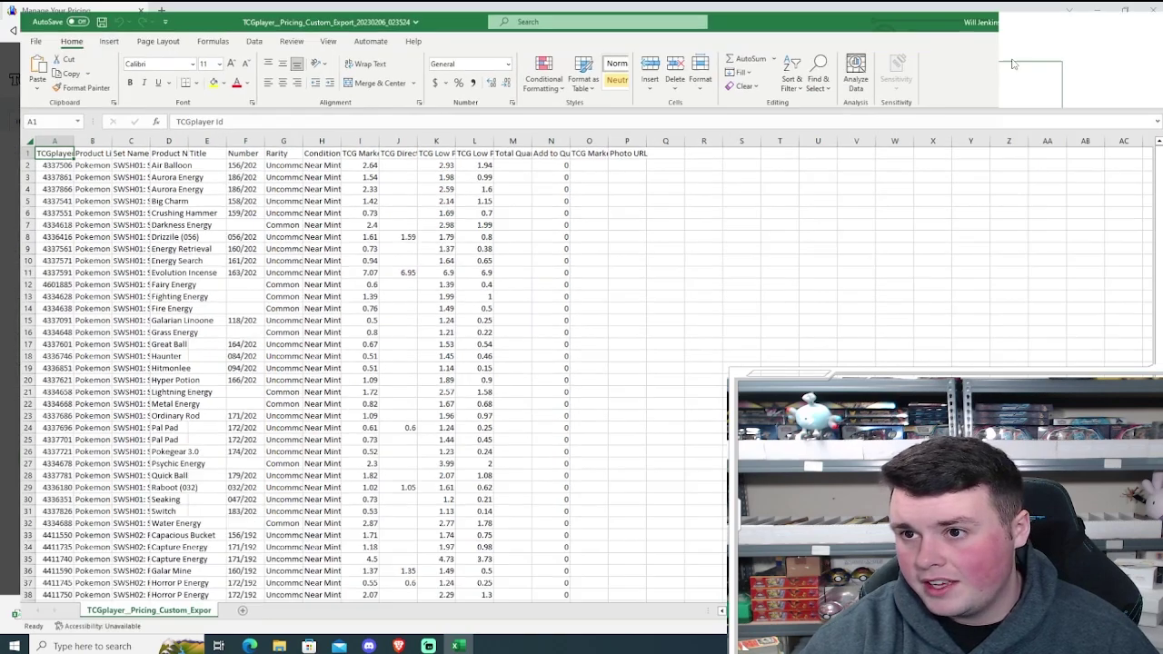
pyautogui.click(1019, 62)
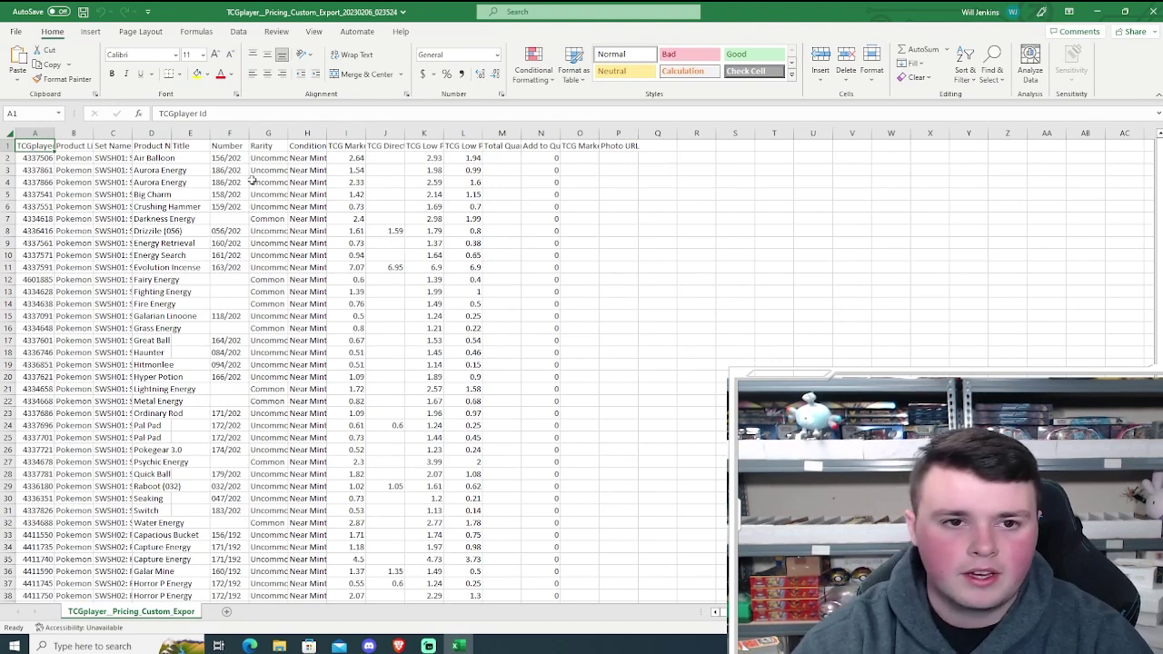
# Delete the TCGplayer Id column and autofit the widths of all remaining columns
pyautogui.hotkey('ctrl', 'space')
pyautogui.hotkey('ctrl', '-')
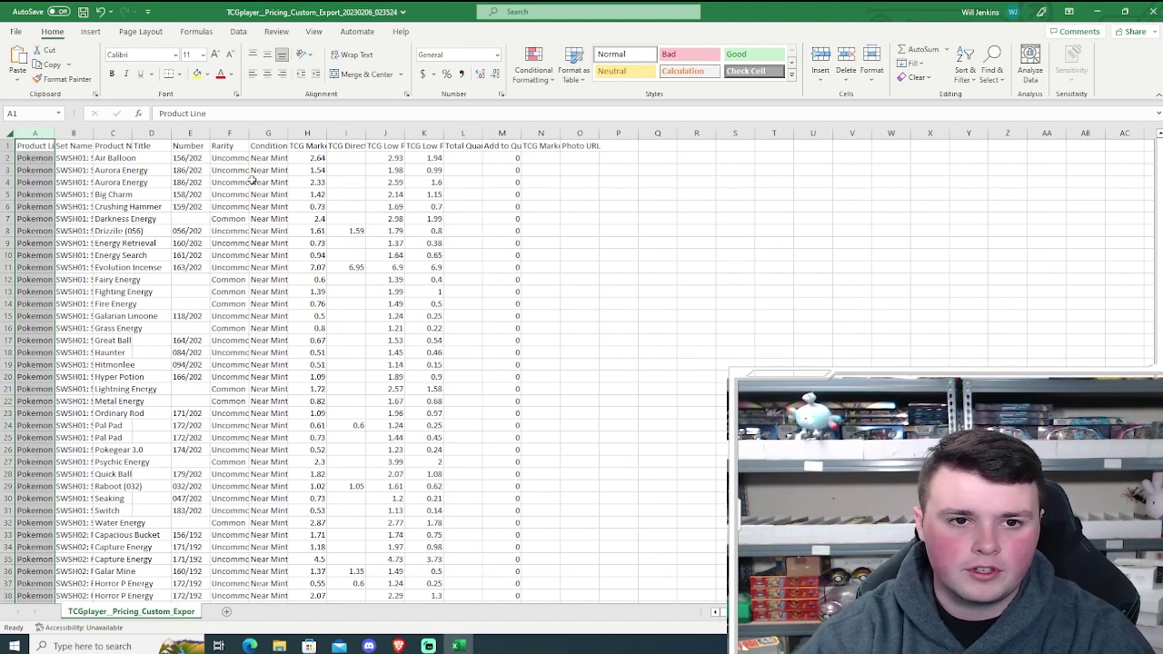
pyautogui.hotkey('ctrl', 'a')
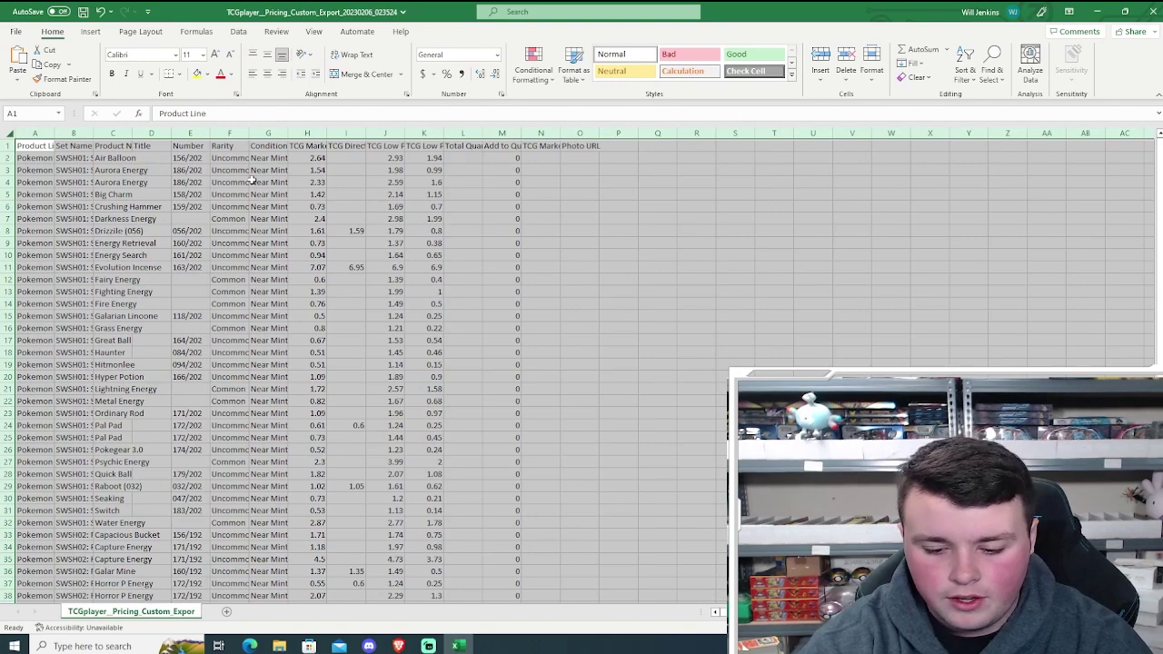
pyautogui.hotkey('alt', 'h')
pyautogui.press('o')
pyautogui.press('i')
pyautogui.hotkey('ctrl', 'Home')
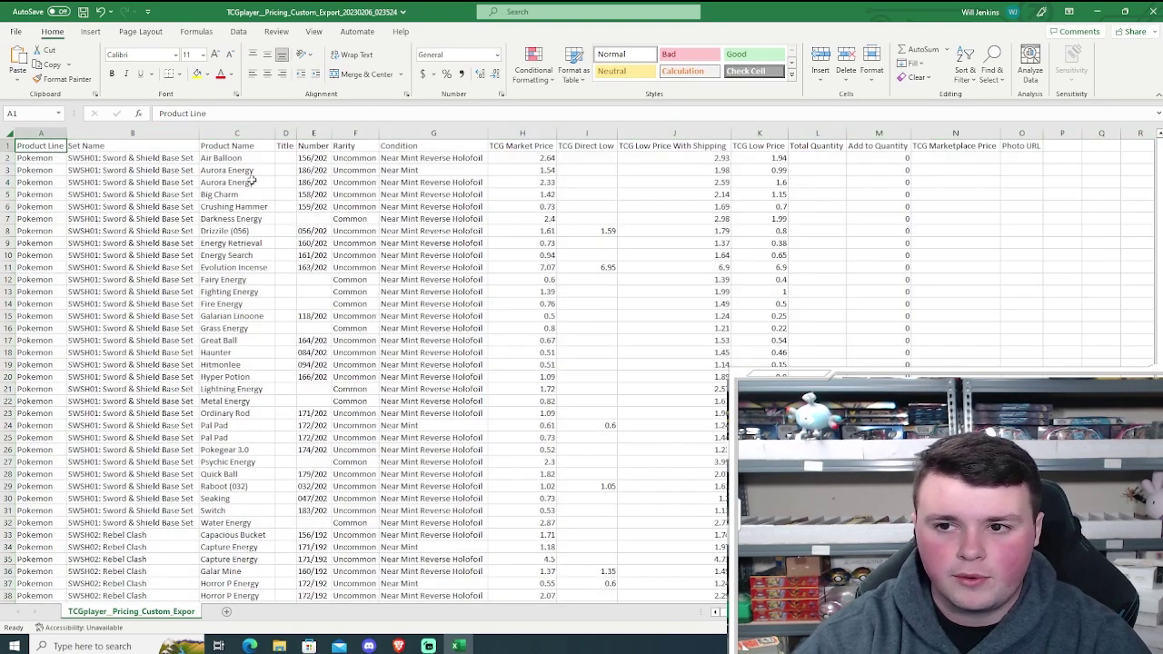
# Delete the Product Line column and the empty Title column from the sheet
pyautogui.hotkey('ctrl', 'space')
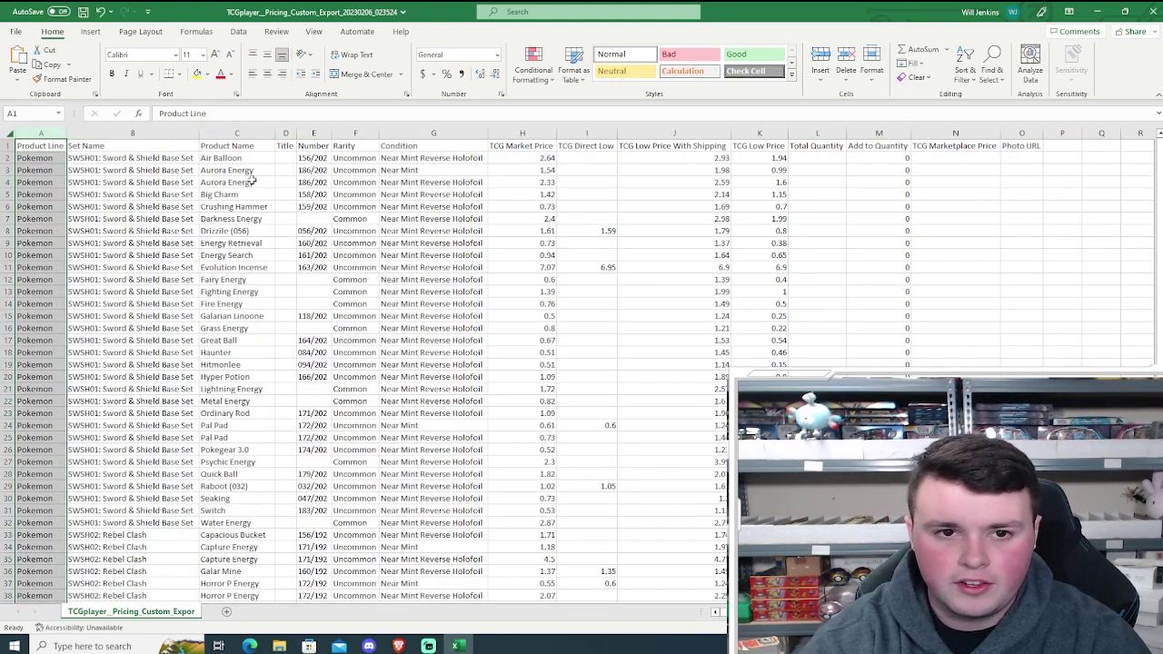
pyautogui.hotkey('ctrl', '-')
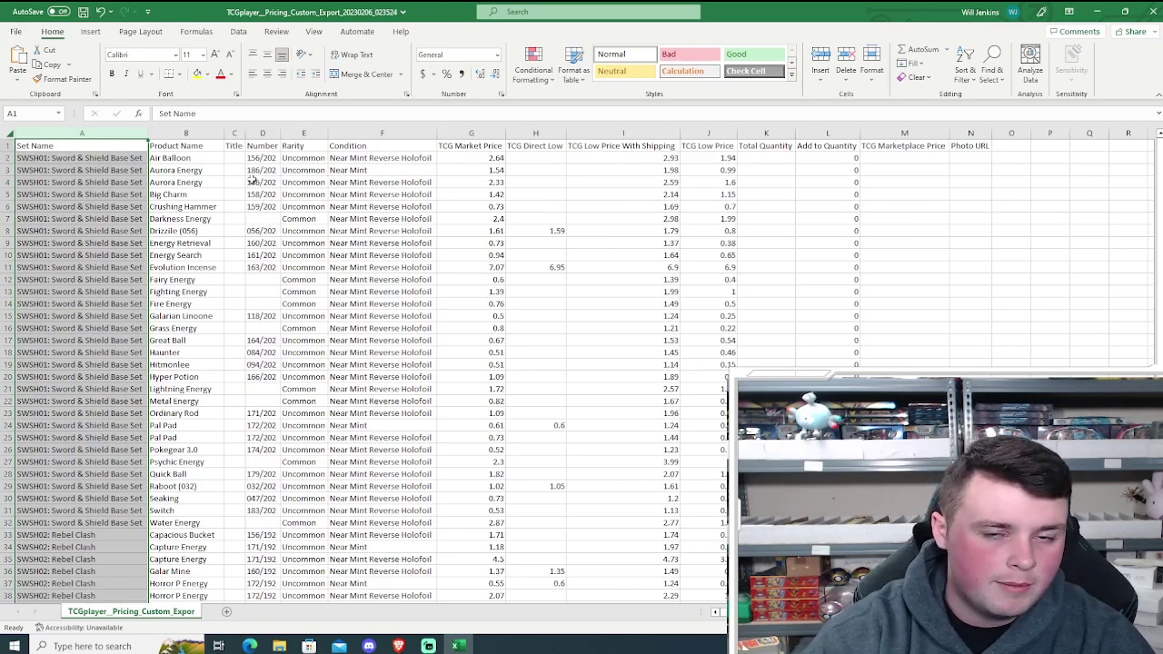
pyautogui.press('Right')
pyautogui.press('Right')
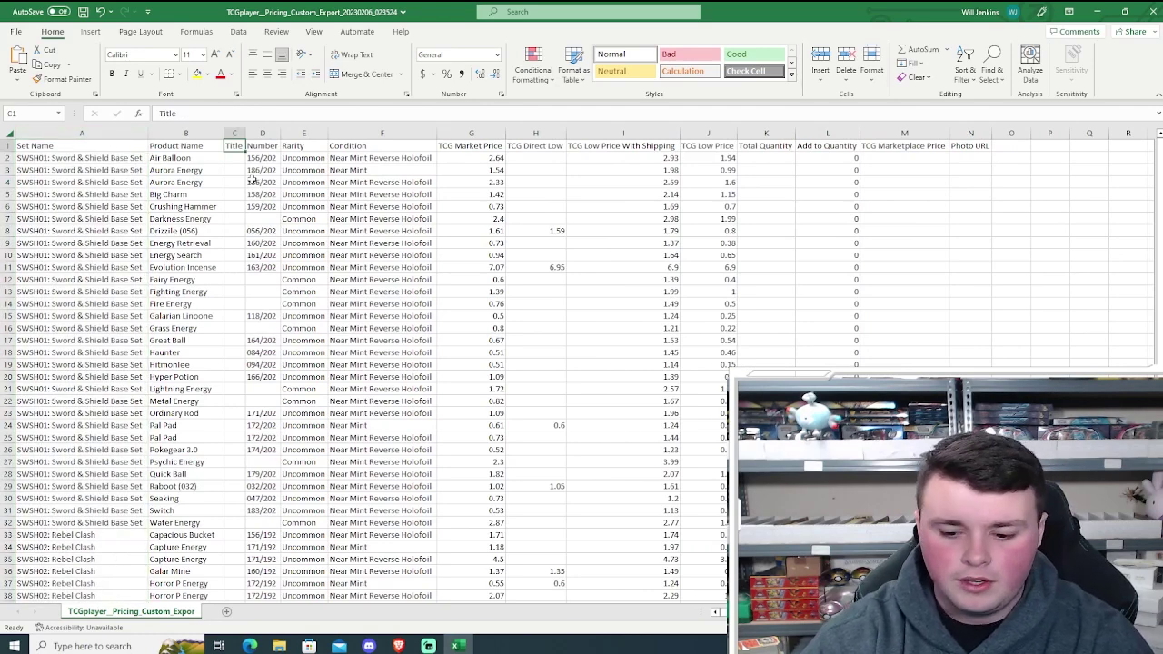
pyautogui.hotkey('ctrl', 'space')
pyautogui.hotkey('ctrl', '-')
pyautogui.press('Up')
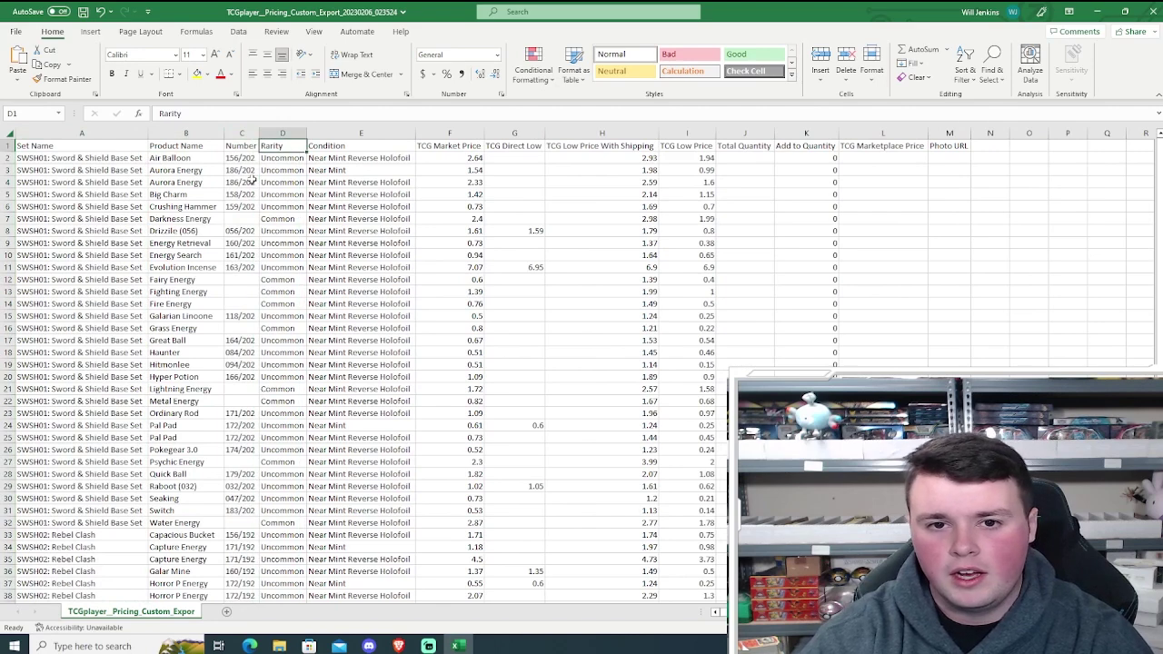
pyautogui.press('Right')
pyautogui.press('Right')
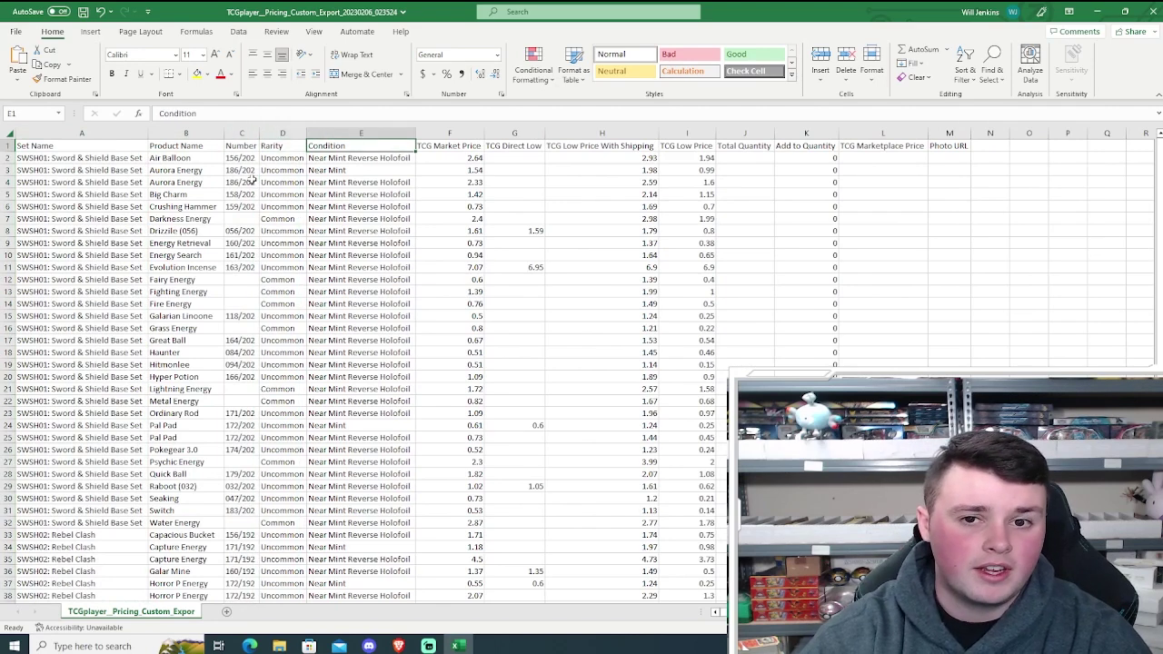
# Delete the TCG Direct Low column and every column after it through Photo URL
pyautogui.press('Right')
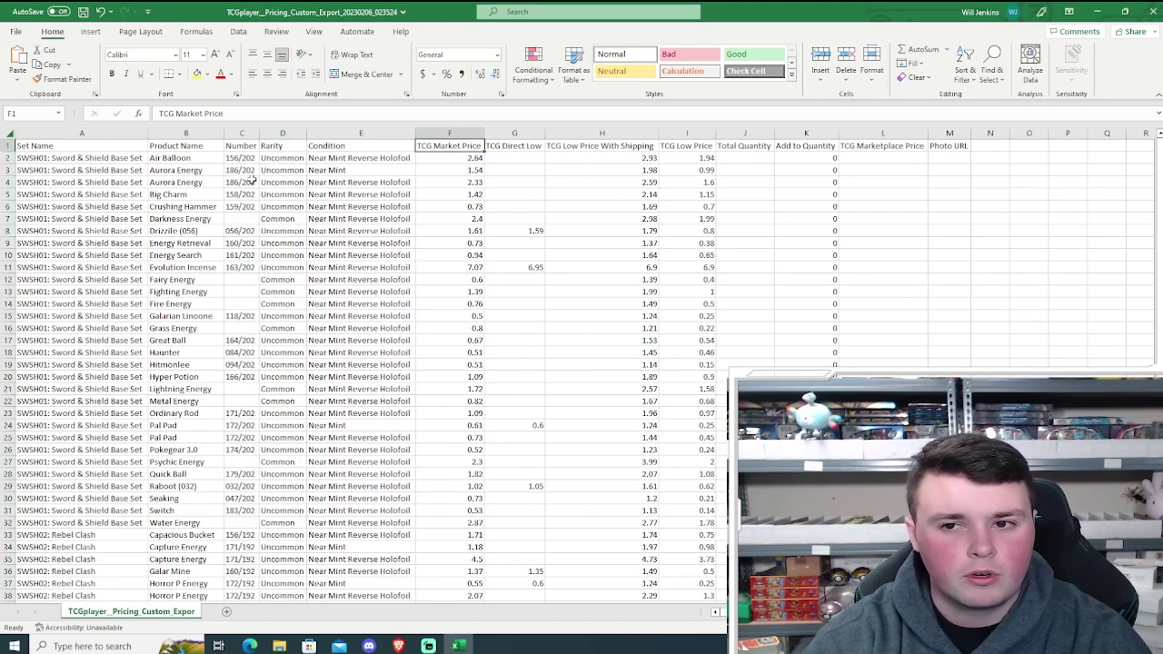
pyautogui.press('Right')
pyautogui.hotkey('ctrl', 'space')
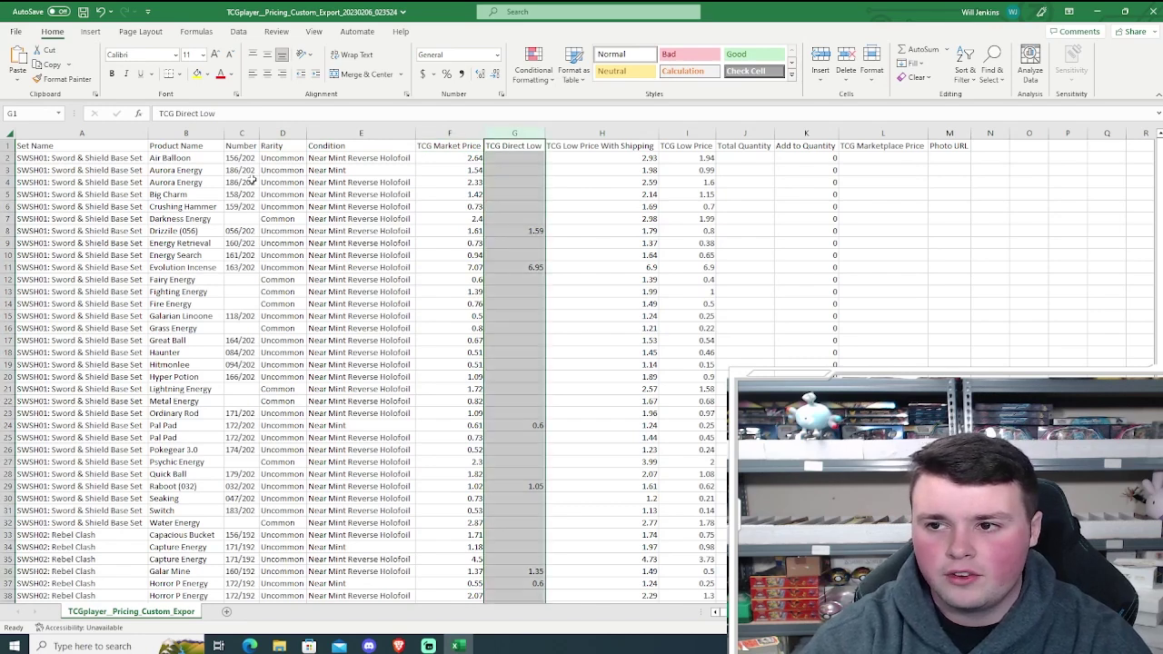
pyautogui.hotkey('ctrl', 'shift', 'Right')
pyautogui.hotkey('ctrl', '-')
# Review the first card's set name, product name, number, rarity, condition and market price
pyautogui.press('Left')
pyautogui.press('Left')
pyautogui.press('Left')
pyautogui.press('Left')
pyautogui.press('Left')
pyautogui.press('Left')
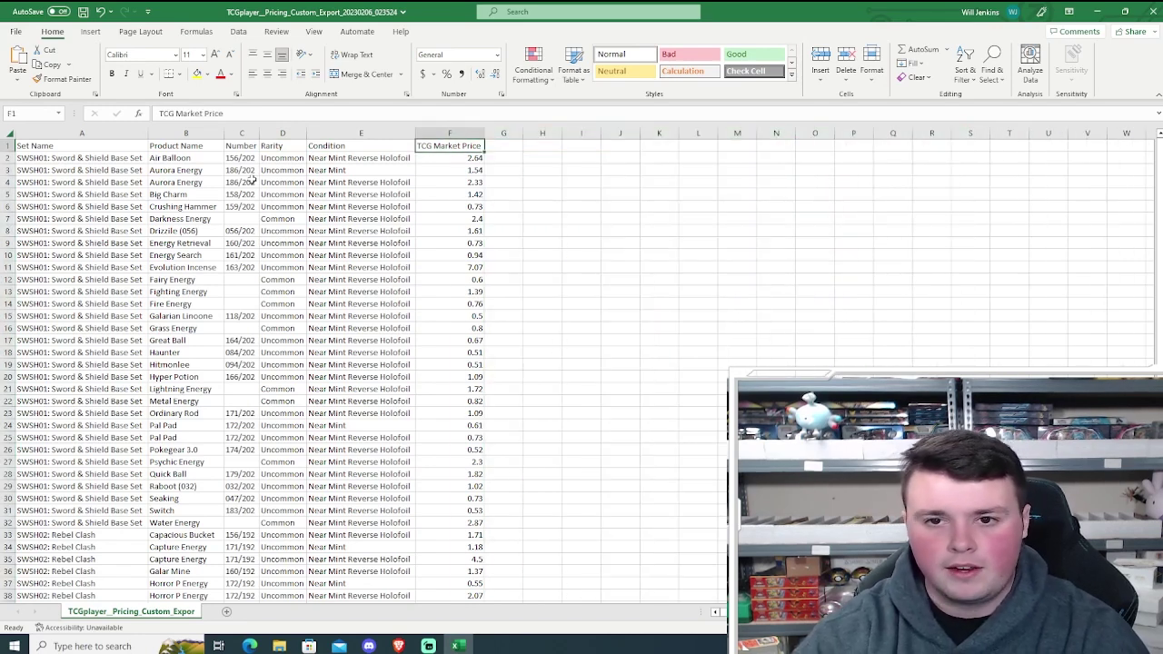
pyautogui.press('Down')
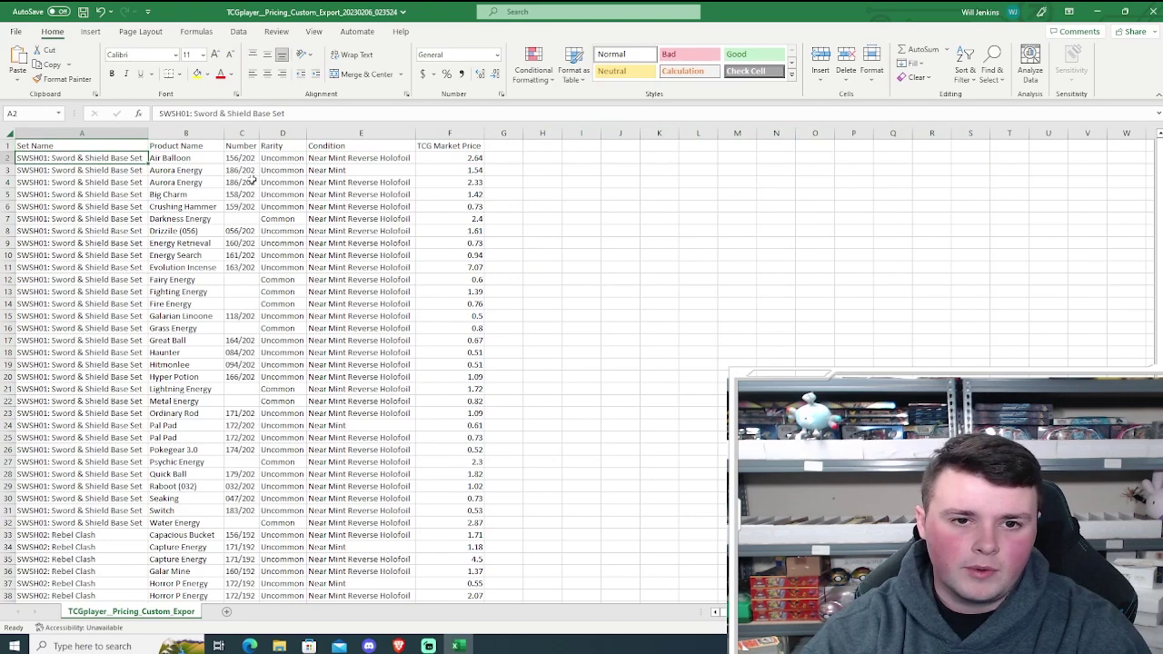
pyautogui.press('Right')
pyautogui.press('Right')
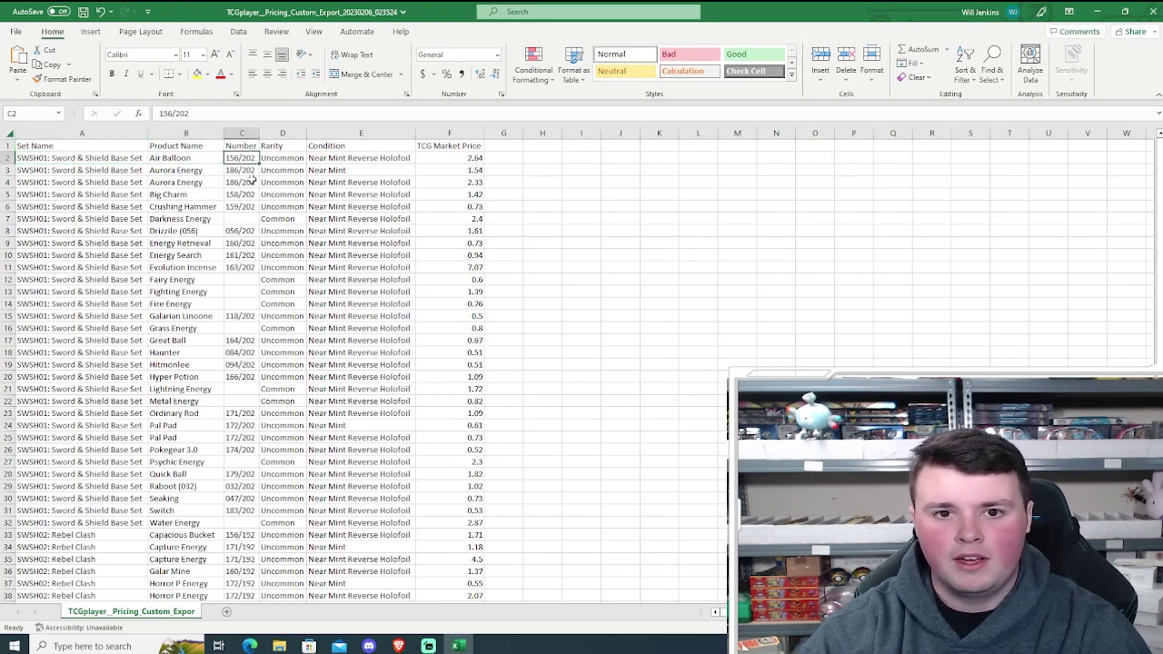
pyautogui.press('Right')
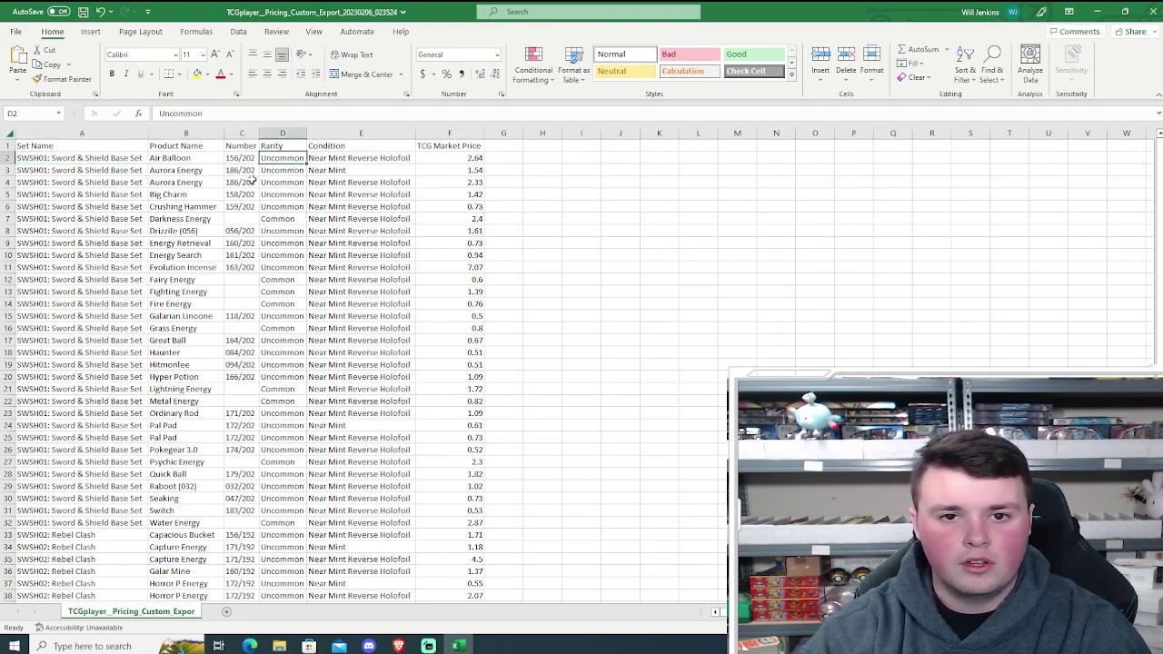
pyautogui.press('Right')
pyautogui.press('Right')
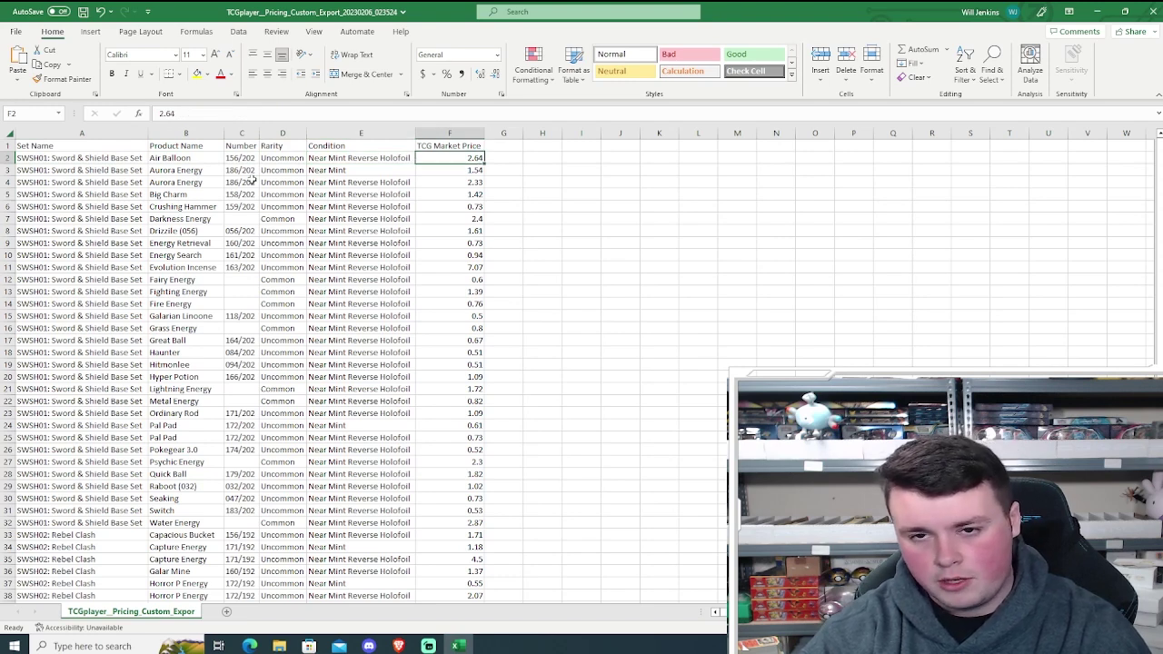
# Sort the whole card list by TCG Market Price from smallest to largest, keeping each row's data together
pyautogui.press('Left')
pyautogui.press('Up')
pyautogui.press('Right')
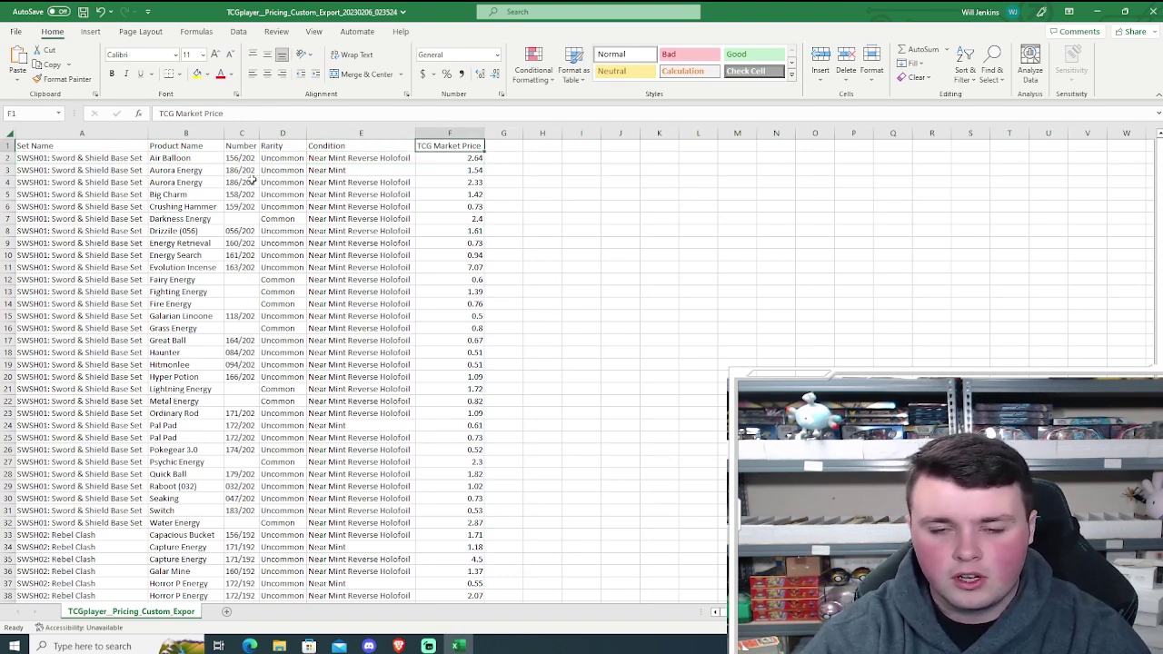
pyautogui.press('Down')
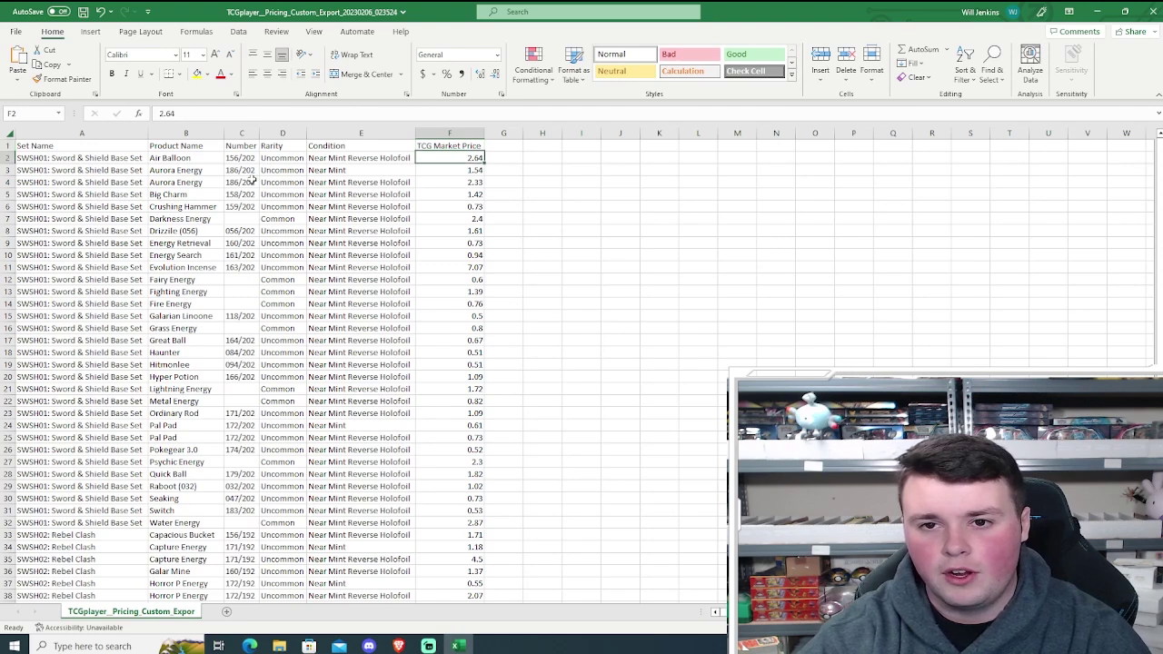
pyautogui.hotkey('ctrl', 'shift', 'Down')
pyautogui.press('alt')
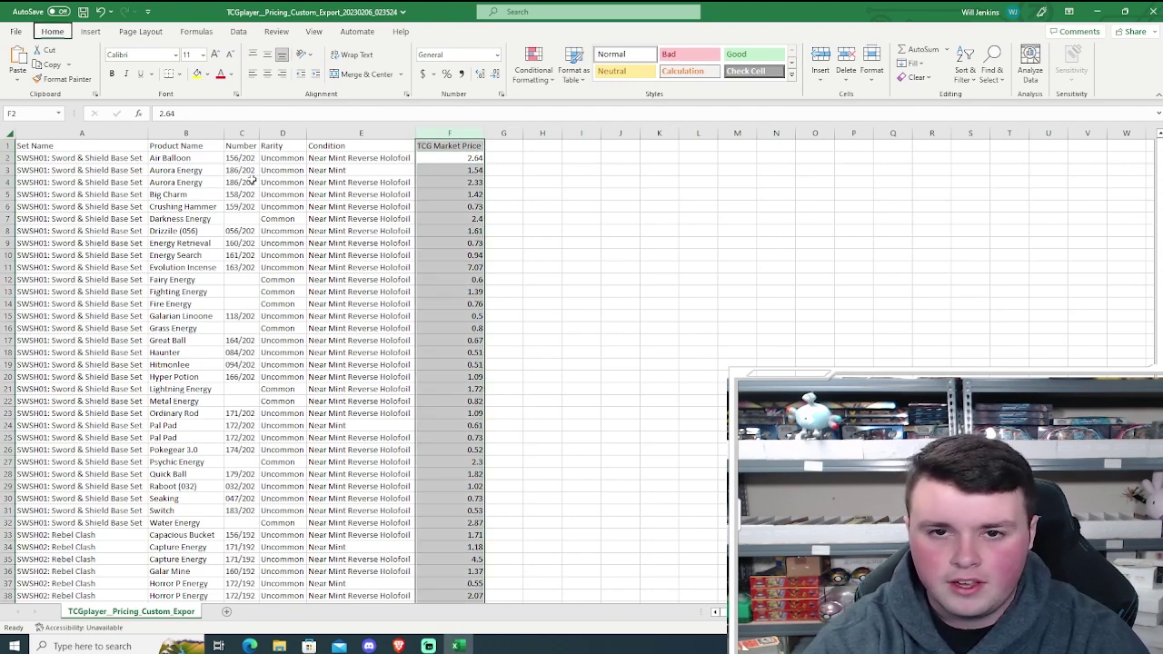
pyautogui.press('h')
pyautogui.press('s')
pyautogui.press('Down')
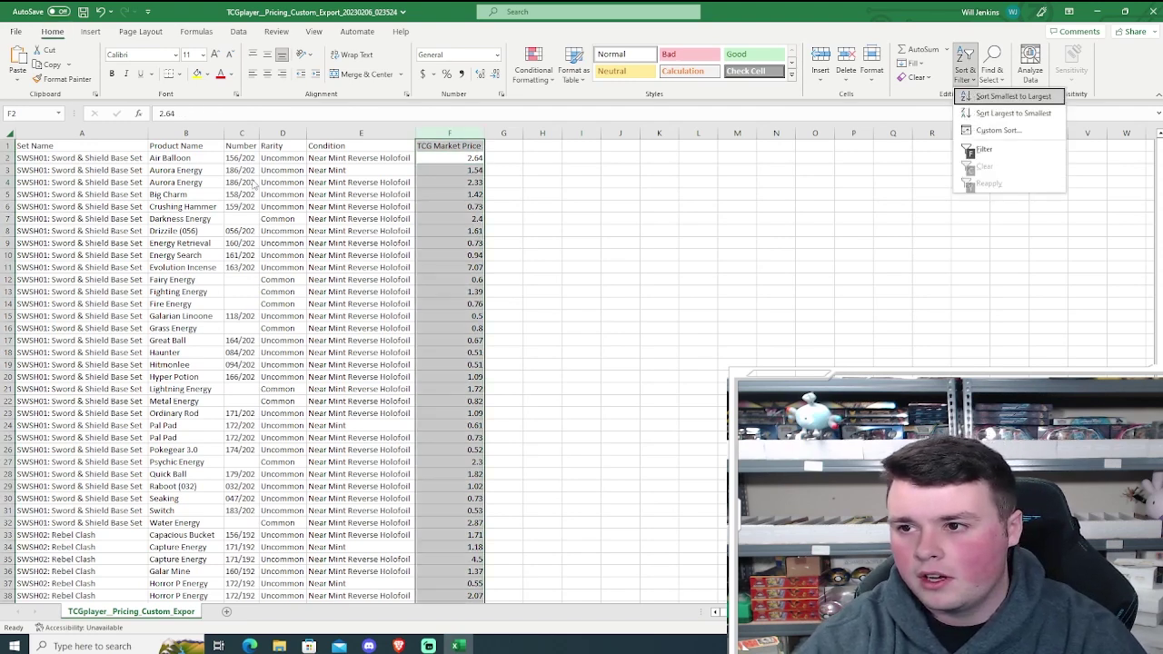
pyautogui.press('Return')
pyautogui.press('Return')
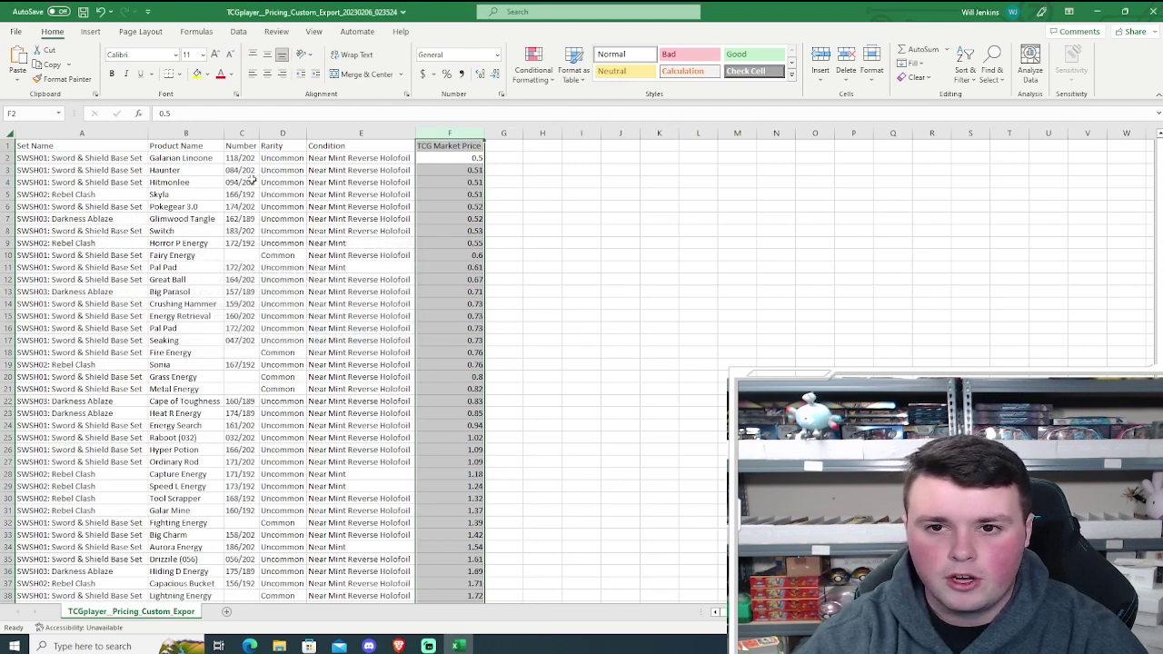
# Examine the sorted list from the cheapest card to the most expensive one, and return to the Condition header
pyautogui.press('Left')
pyautogui.press('Right')
pyautogui.press('Up')
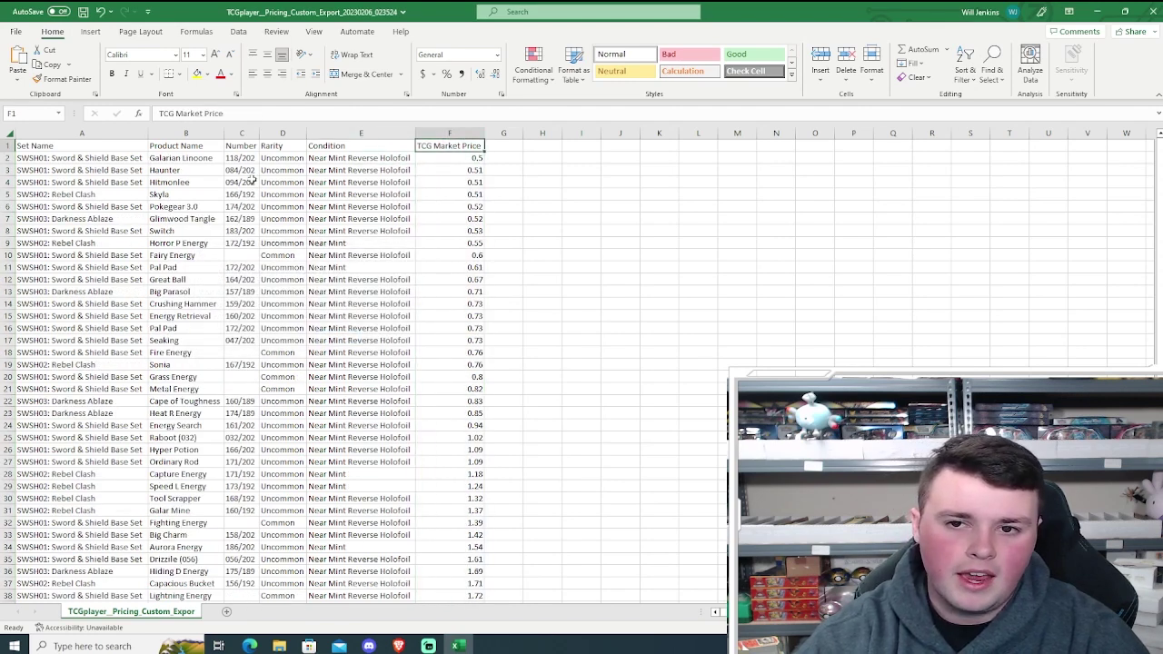
pyautogui.press('Down')
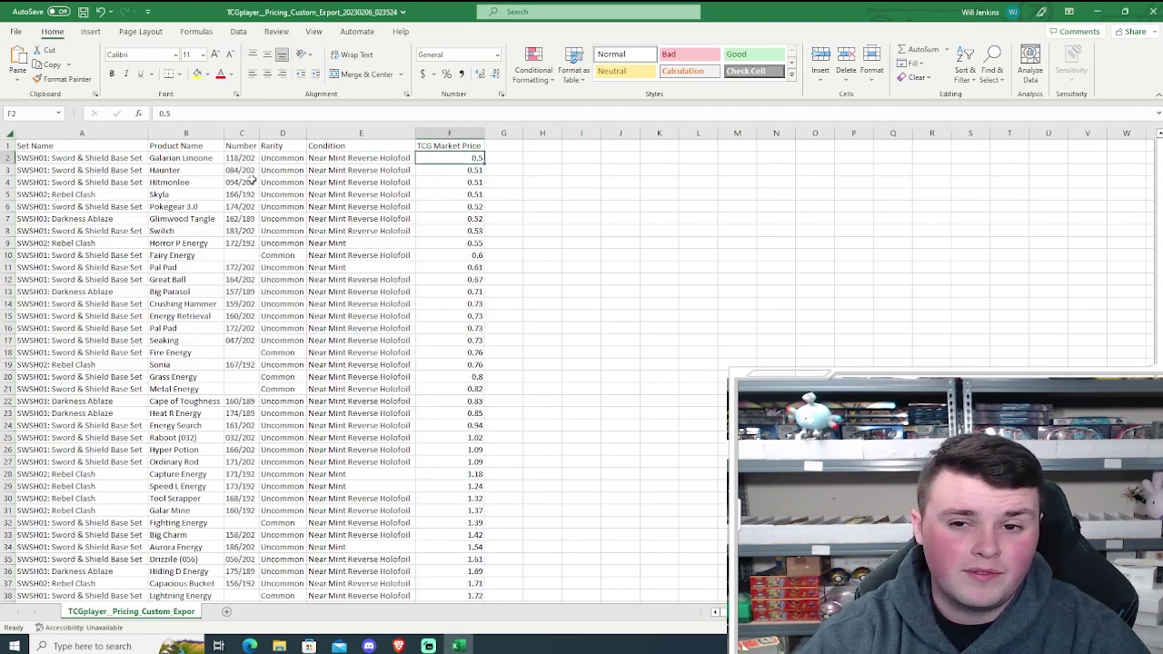
pyautogui.hotkey('ctrl', 'Down')
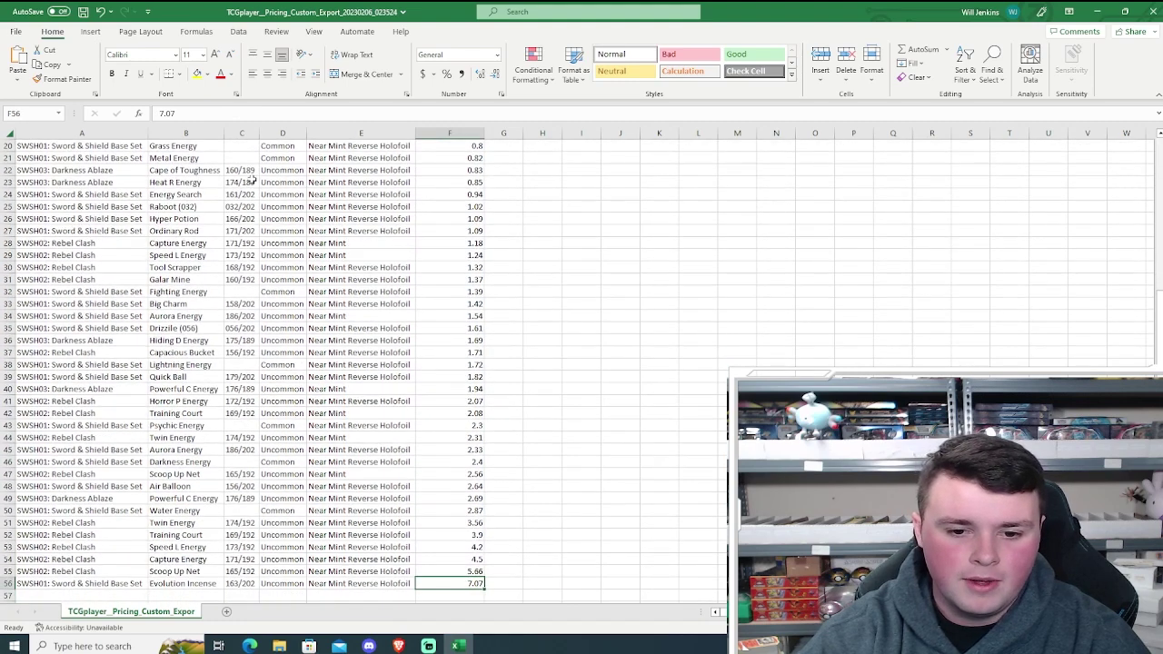
pyautogui.press('Left')
pyautogui.press('Left')
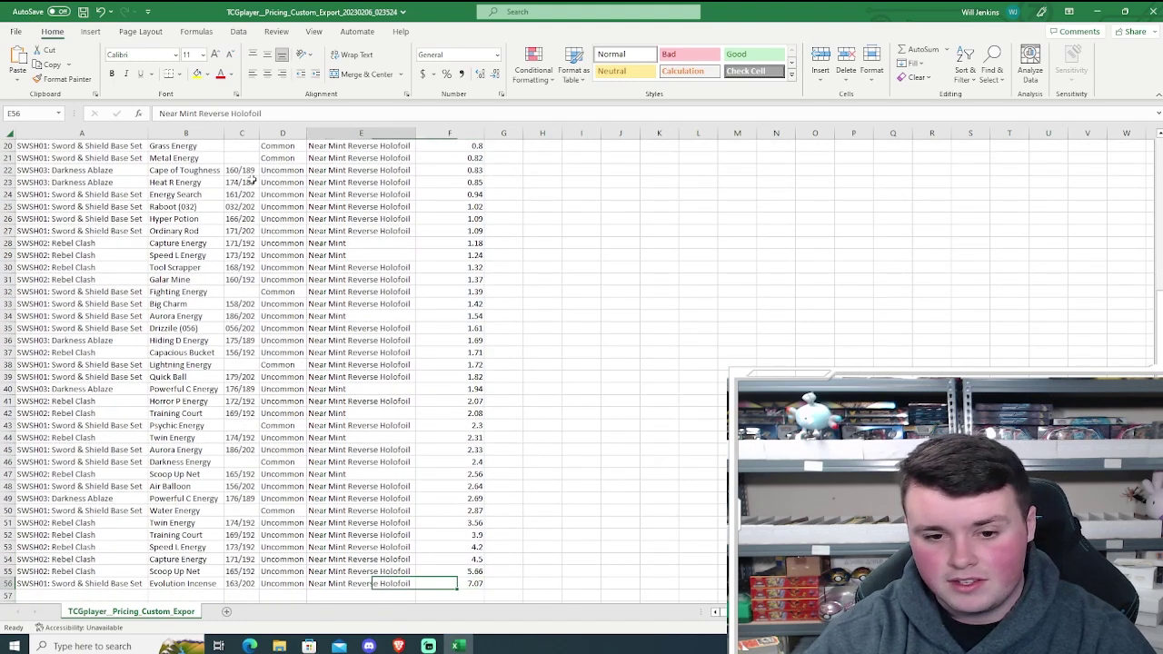
pyautogui.press('Right')
pyautogui.press('Right')
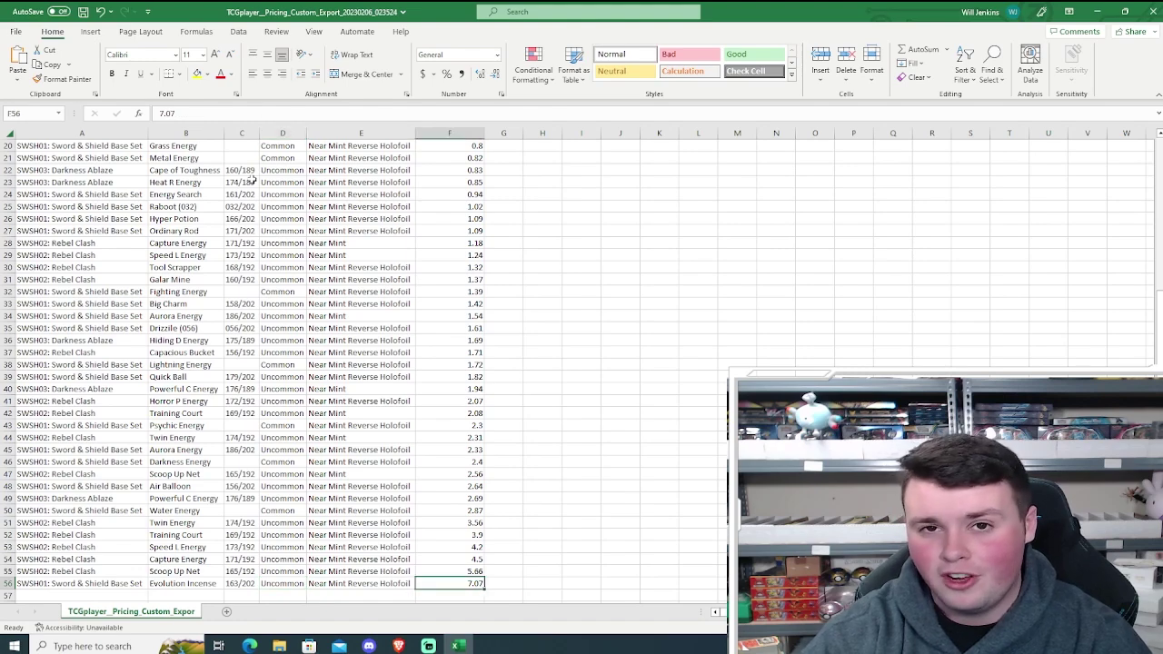
pyautogui.press('Right')
pyautogui.press('Left')
pyautogui.hotkey('ctrl', 'Up')
pyautogui.press('Left')
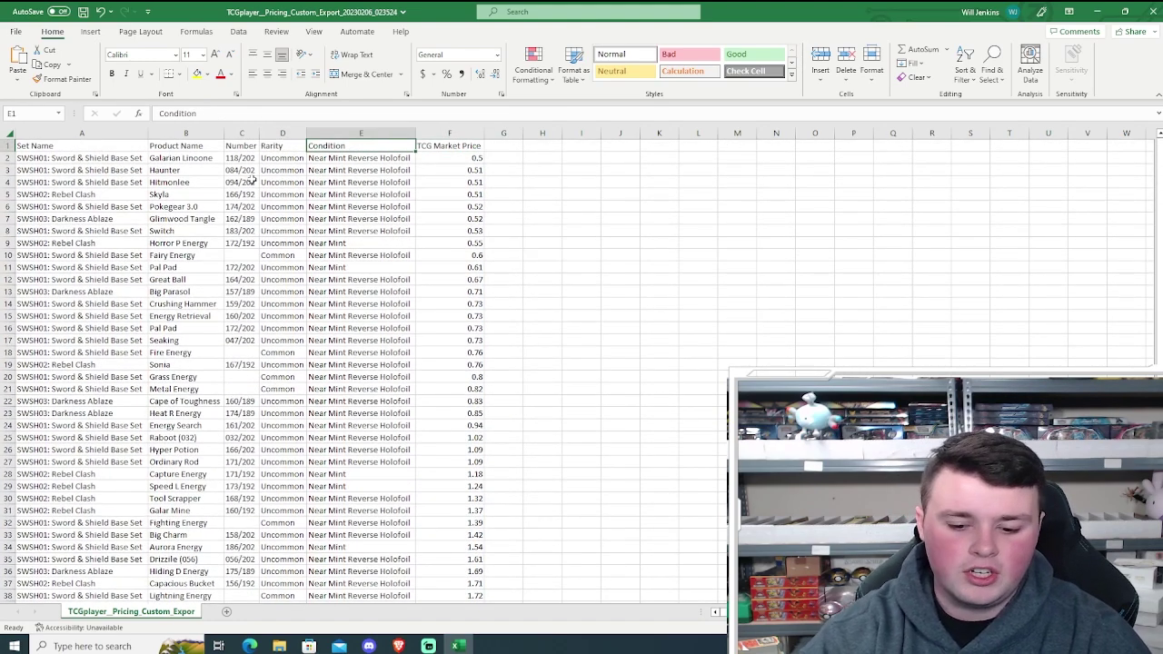
# Add filters to the header row and show only cards whose Condition is Near Mint
pyautogui.hotkey('ctrl', 'shift', 'l')
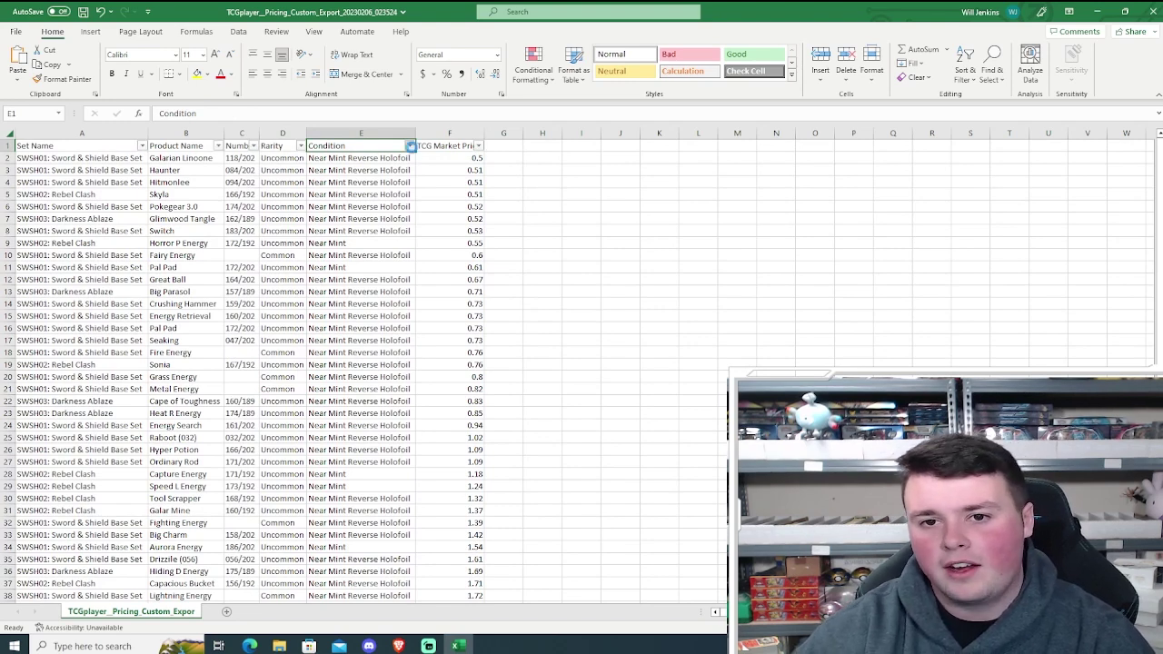
pyautogui.click(410, 146)
pyautogui.click(310, 289)
pyautogui.click(298, 299)
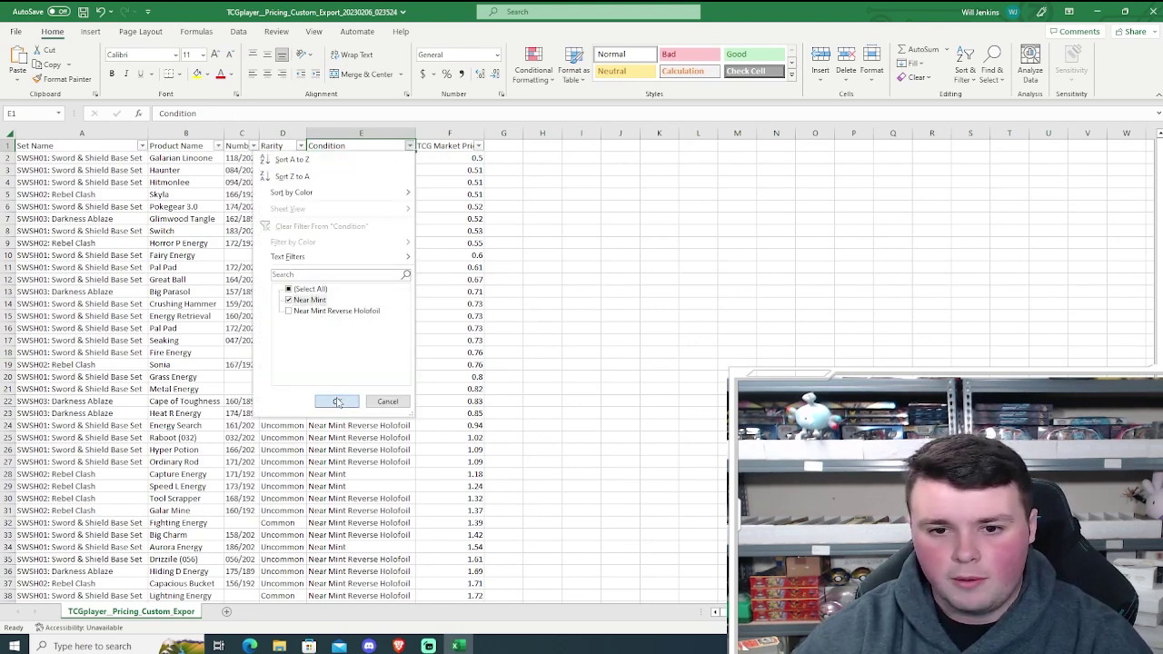
pyautogui.click(336, 401)
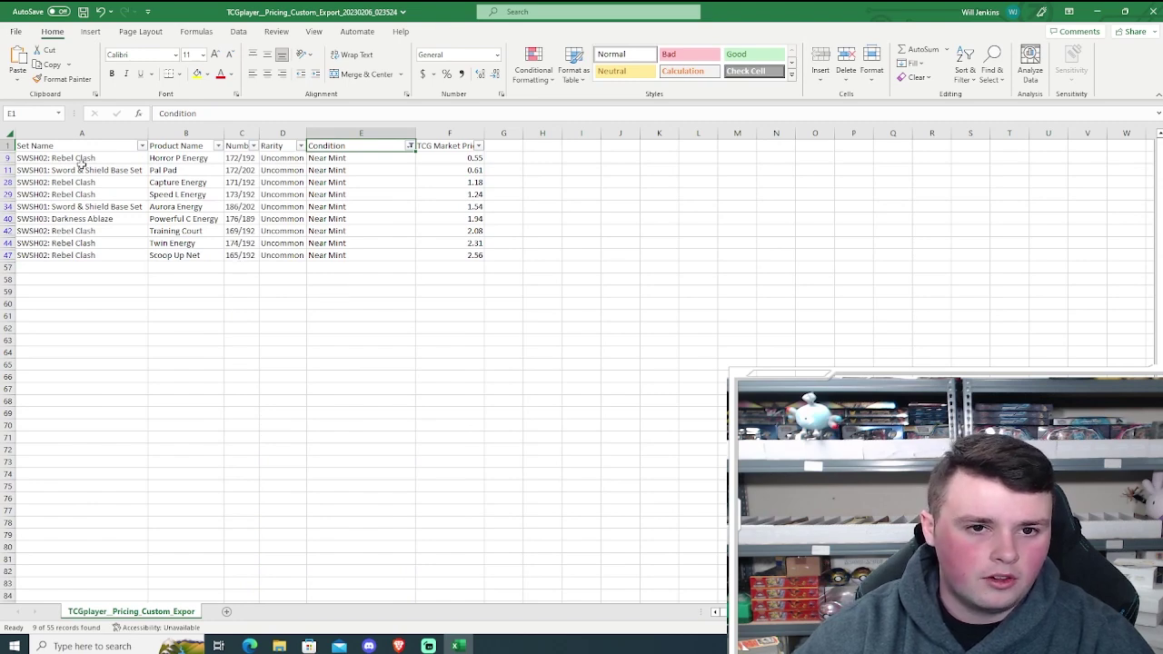
# Examine the set names, product names and market prices of the filtered Near Mint cards
pyautogui.moveTo(81, 162); pyautogui.dragTo(86, 255)
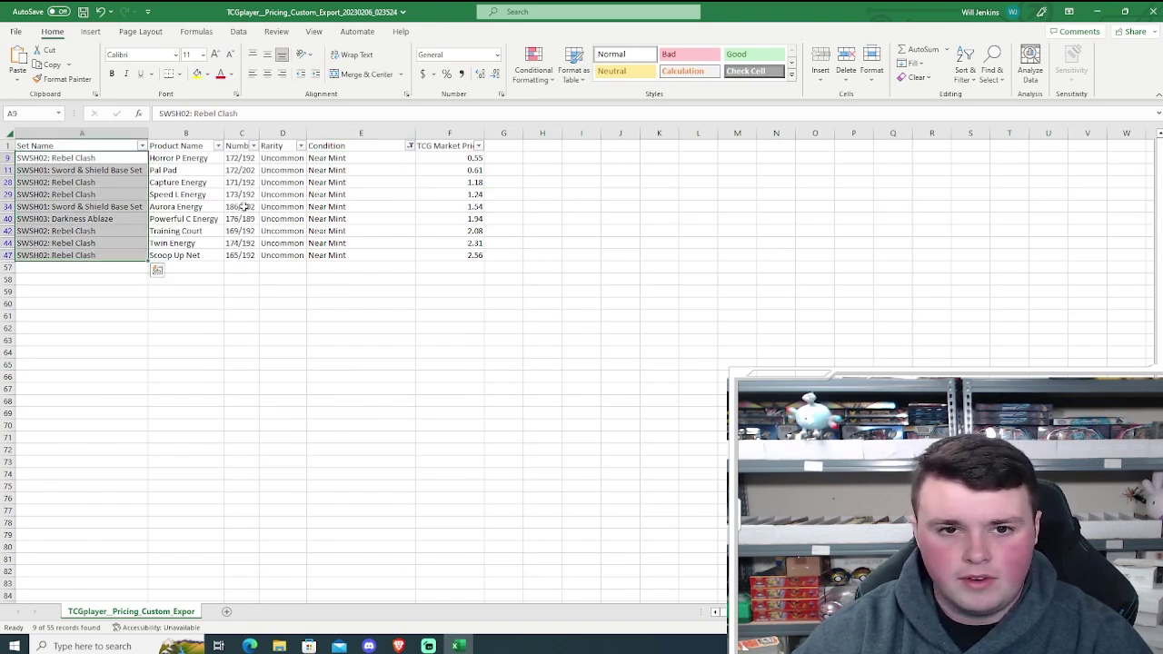
pyautogui.click(206, 288)
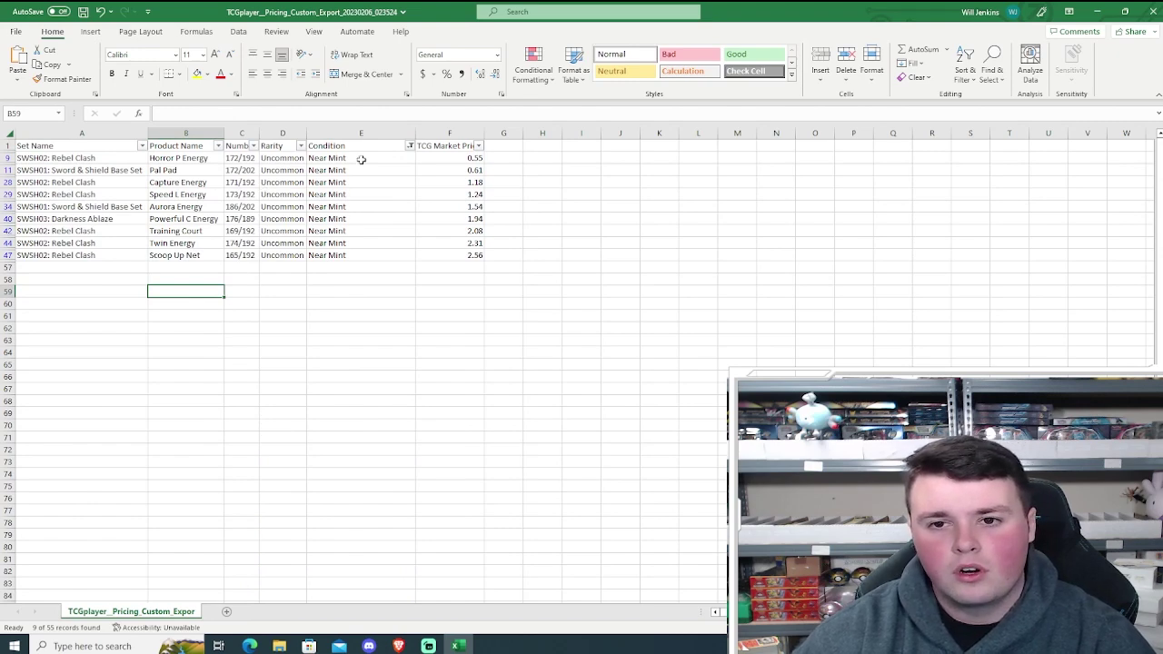
pyautogui.moveTo(454, 159); pyautogui.dragTo(459, 159)
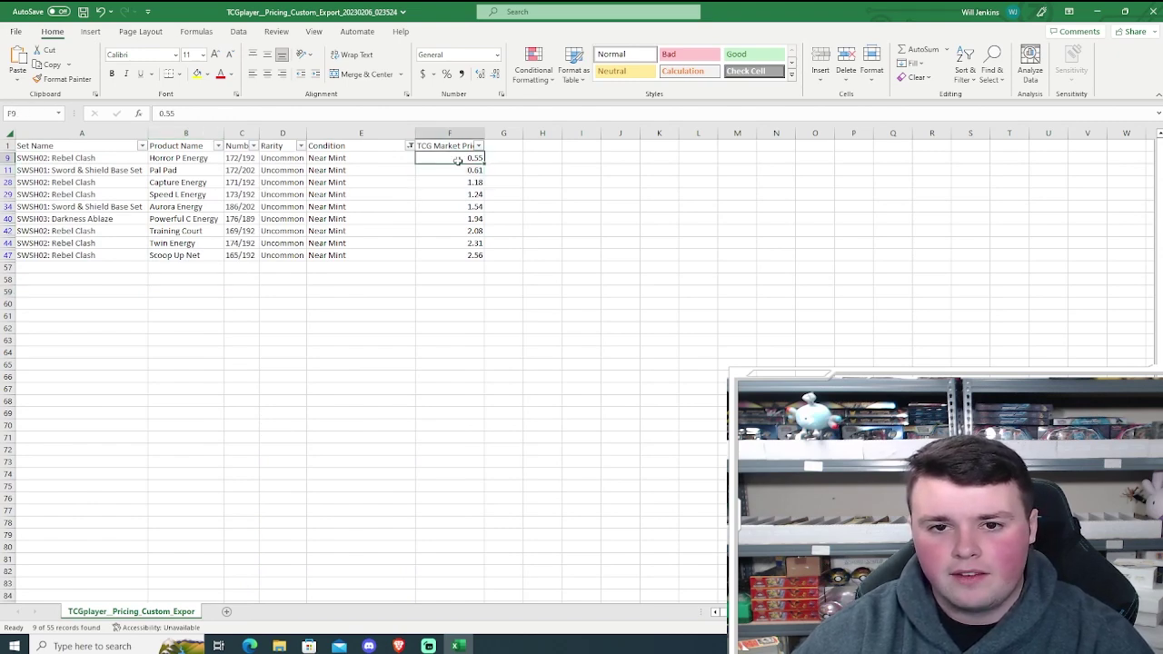
pyautogui.click(192, 157)
pyautogui.click(437, 170)
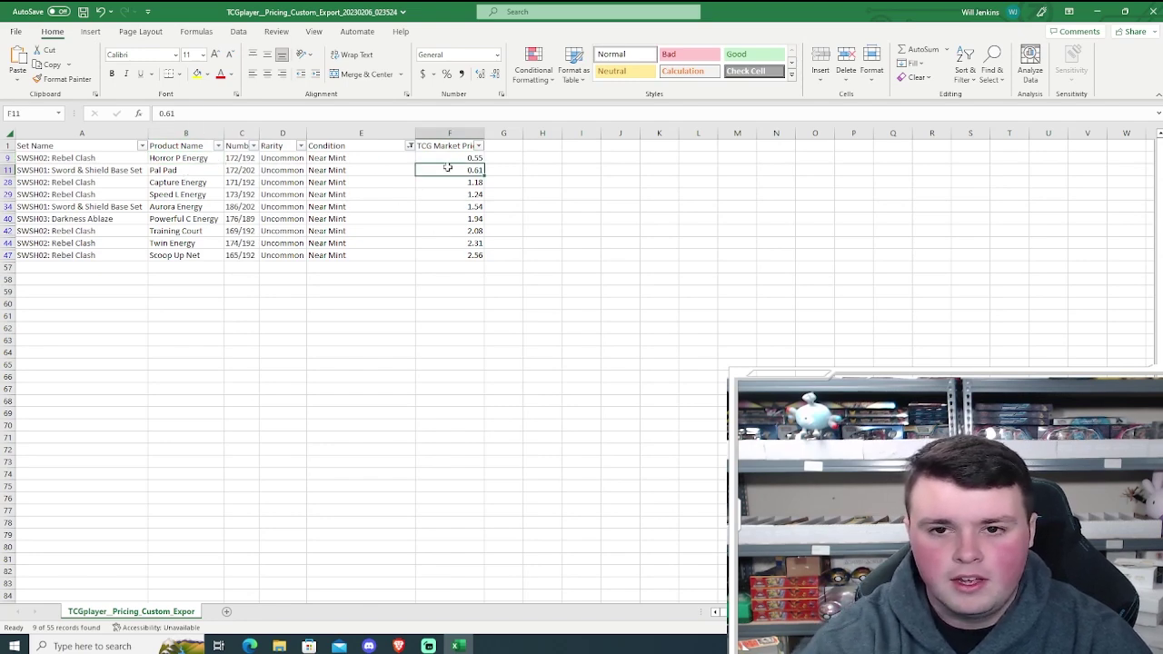
# Remove the filters from the list and return to the Condition header cell
pyautogui.hotkey('ctrl', 'shift', 'l')
pyautogui.press('Left')
pyautogui.press('Up')
pyautogui.press('Up')
pyautogui.press('Up')
pyautogui.press('Up')
pyautogui.press('Up')
pyautogui.press('Up')
pyautogui.press('Up')
pyautogui.press('Up')
pyautogui.press('Up')
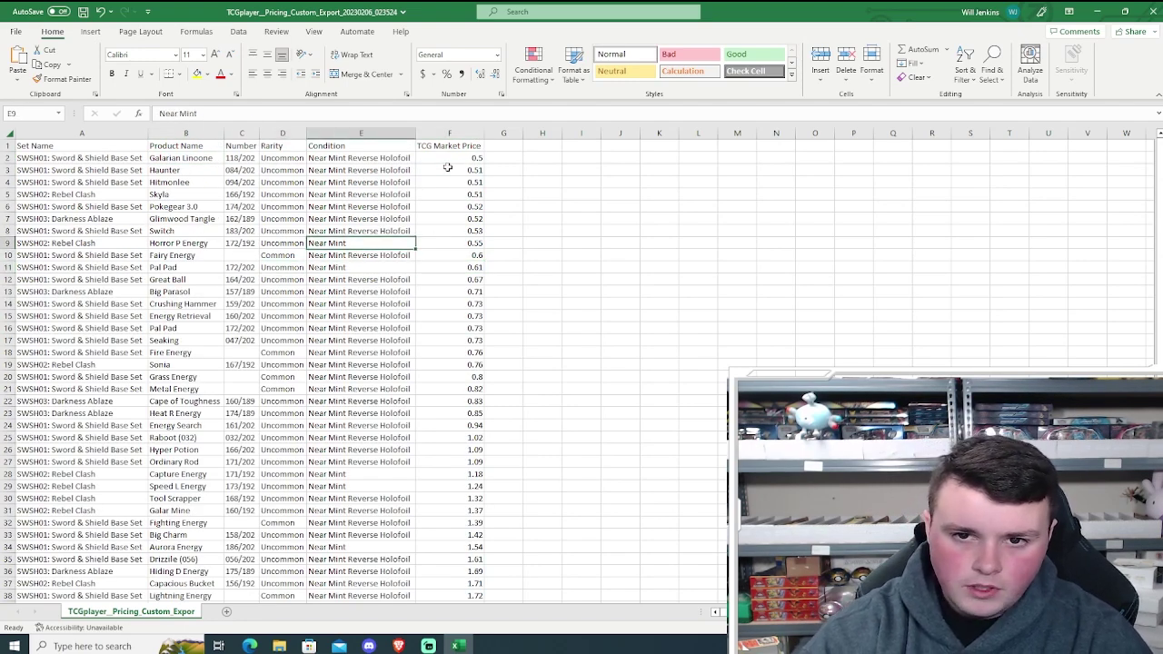
pyautogui.press('Up')
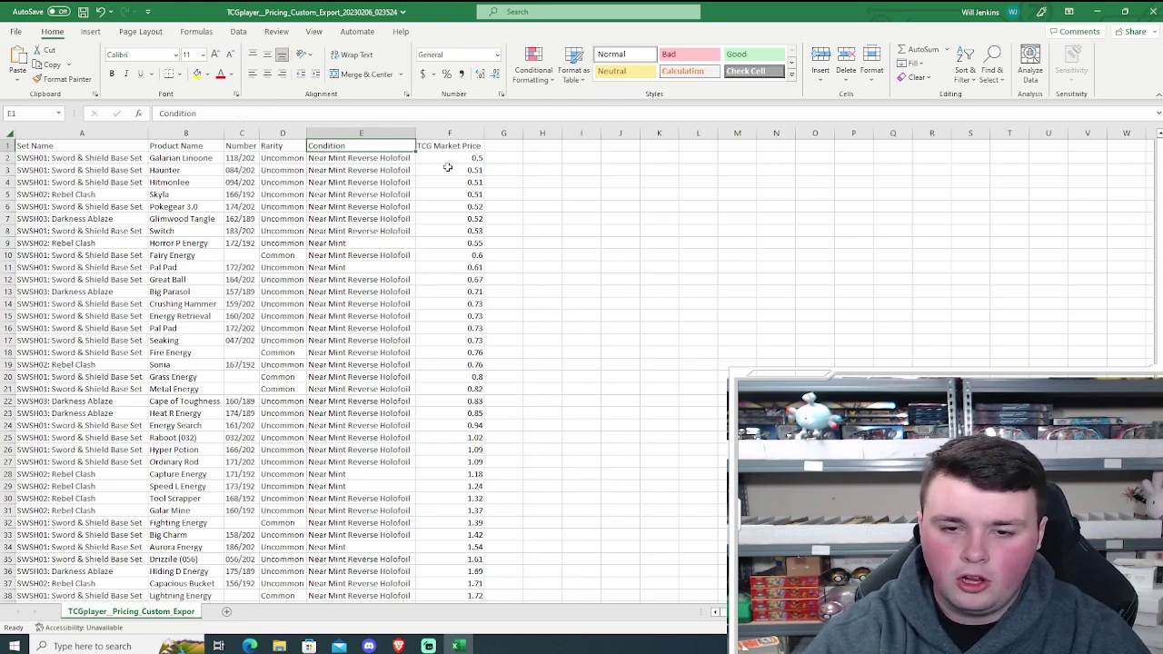
# Turn on header filters and show only cards whose Condition is Near Mint Reverse Holofoil
pyautogui.hotkey('ctrl', 'shift', 'l')
pyautogui.click(410, 146)
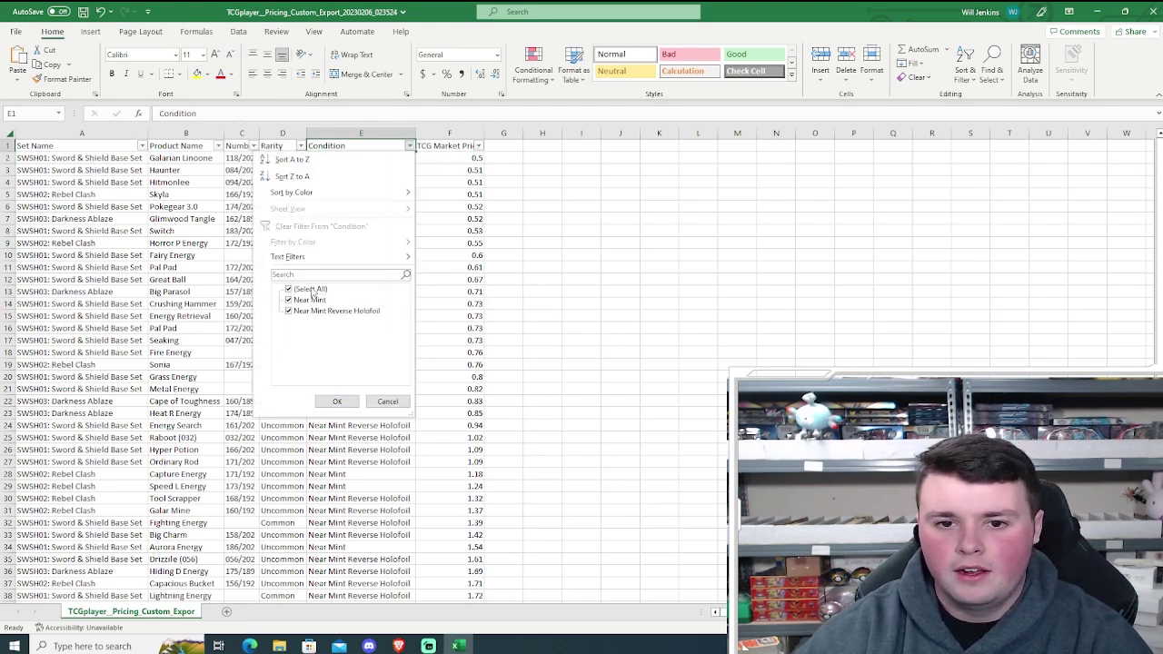
pyautogui.click(311, 289)
pyautogui.click(327, 311)
pyautogui.click(337, 401)
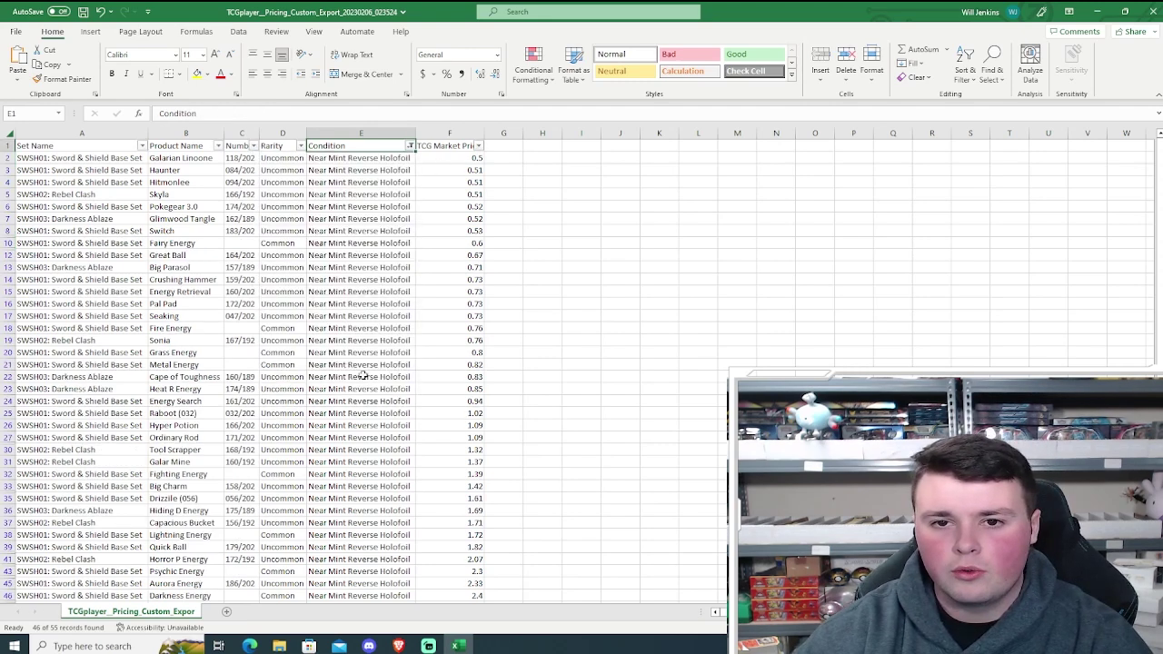
# Examine the product names and market prices of the cheaper reverse holofoil cards
pyautogui.click(191, 159)
pyautogui.click(465, 158)
pyautogui.click(161, 159)
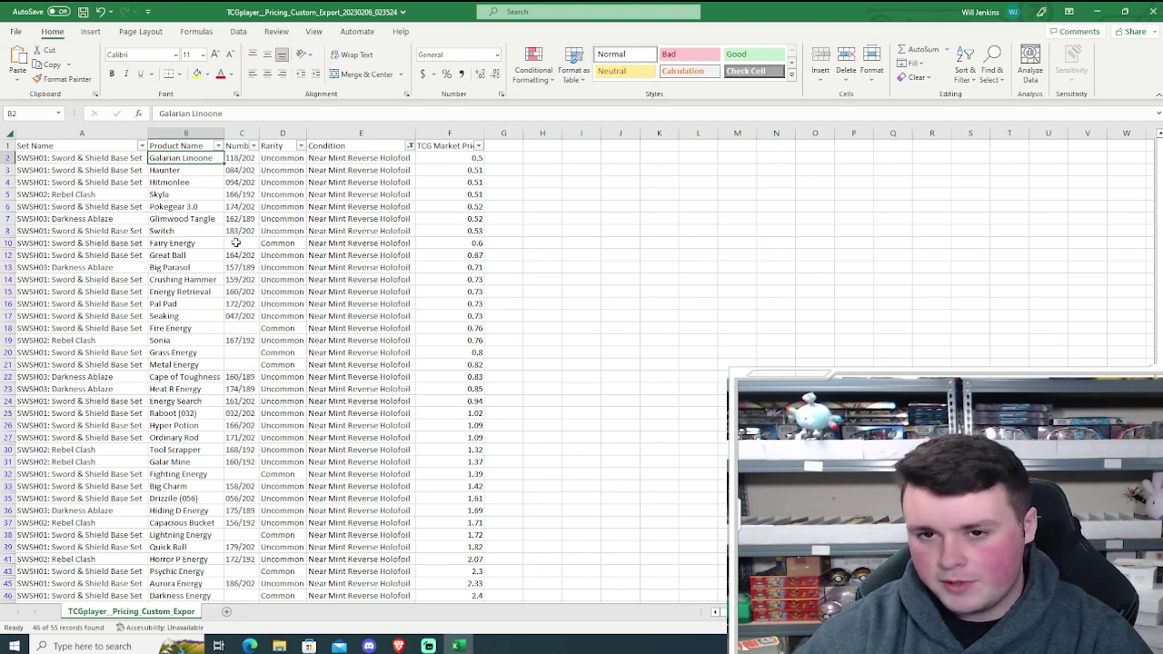
pyautogui.click(200, 171)
pyautogui.click(202, 183)
pyautogui.click(186, 206)
pyautogui.click(198, 303)
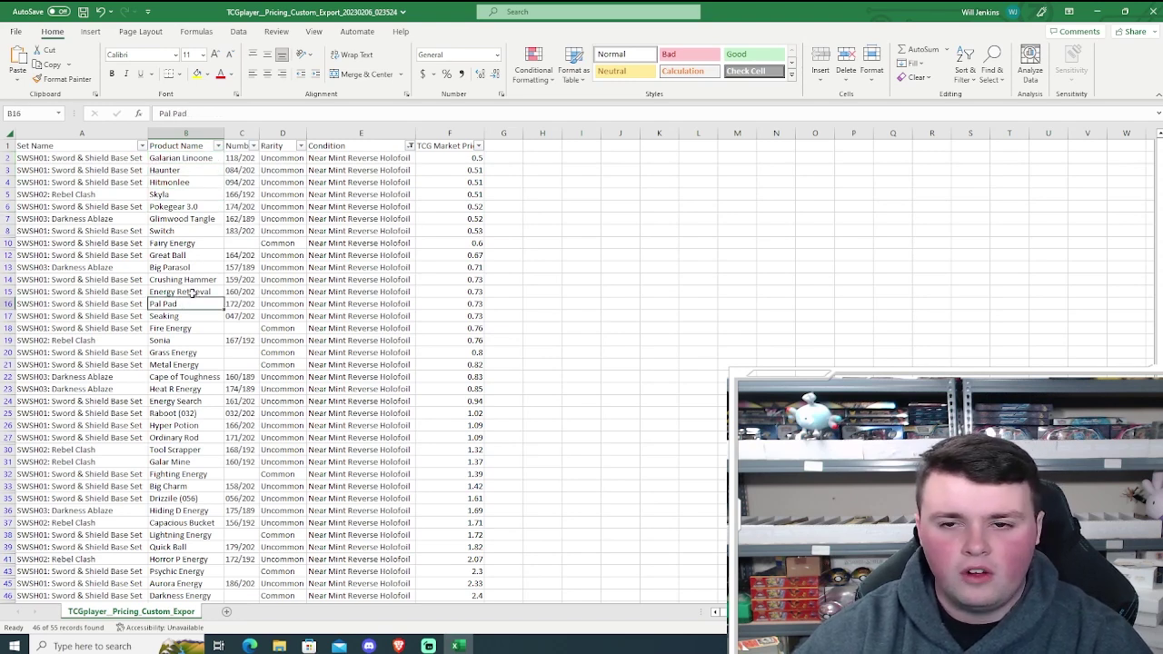
# Highlight the values greater than .99 in the TCG Market Price column with Light Red Fill with Dark Red Text
pyautogui.click(450, 133)
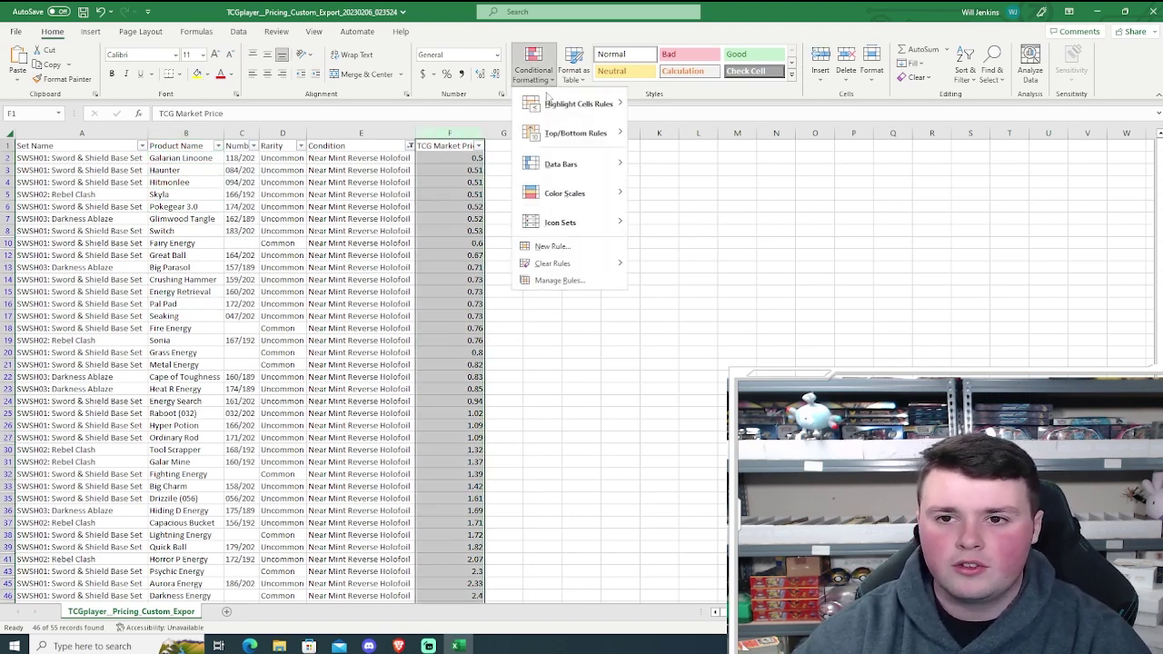
pyautogui.click(533, 68)
pyautogui.moveTo(593, 106)
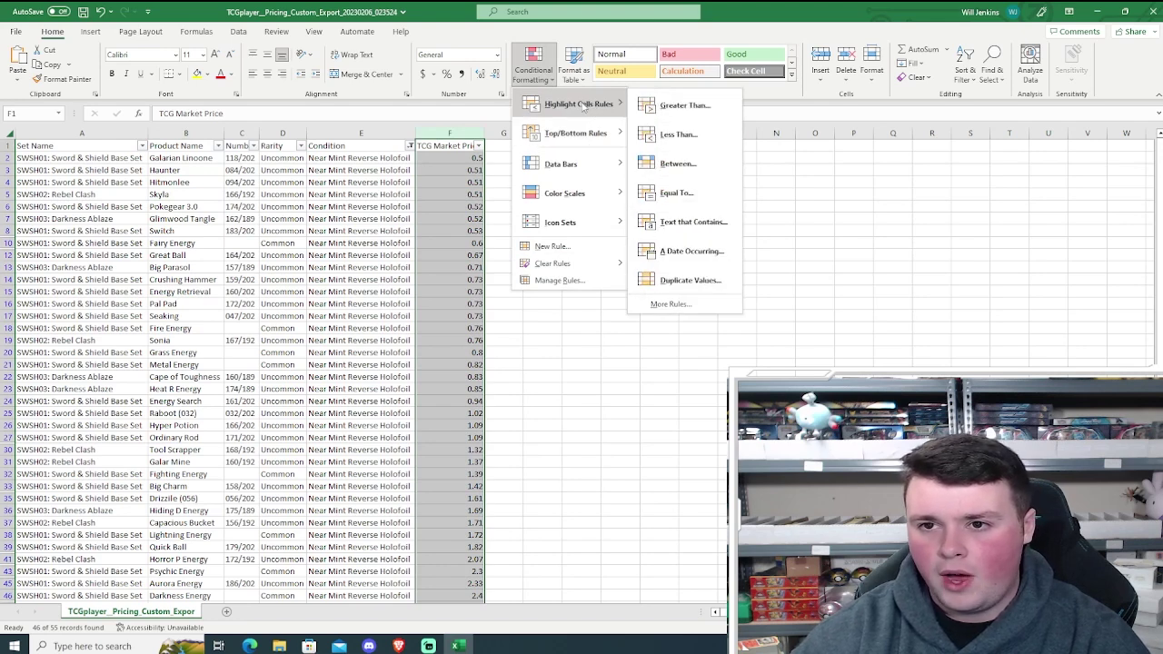
pyautogui.click(681, 106)
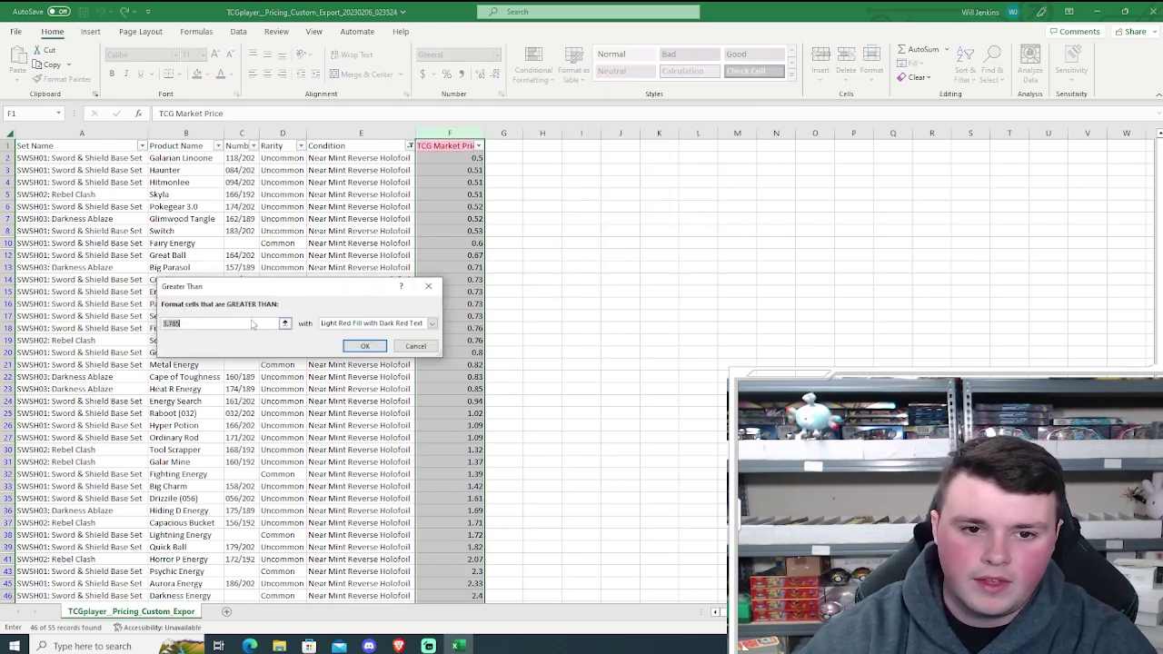
pyautogui.write('.99')
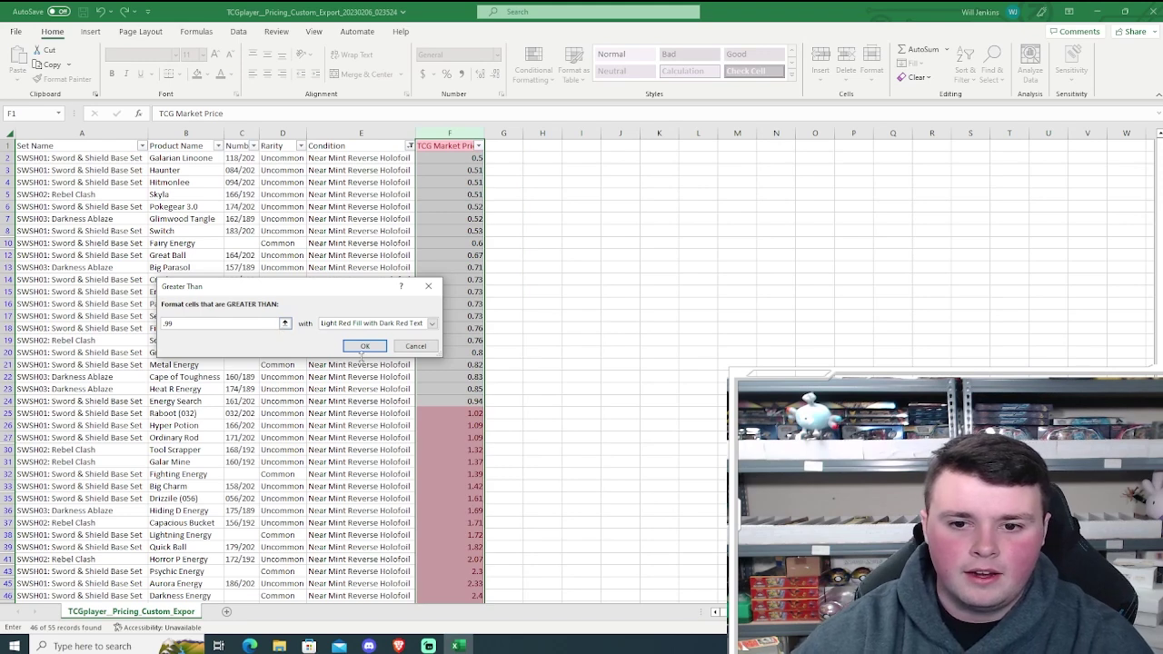
pyautogui.click(363, 346)
pyautogui.click(582, 328)
# Examine the highlighted market prices and the product names of the reverse holofoil cards they belong to
pyautogui.scroll(-5, 583, 364)
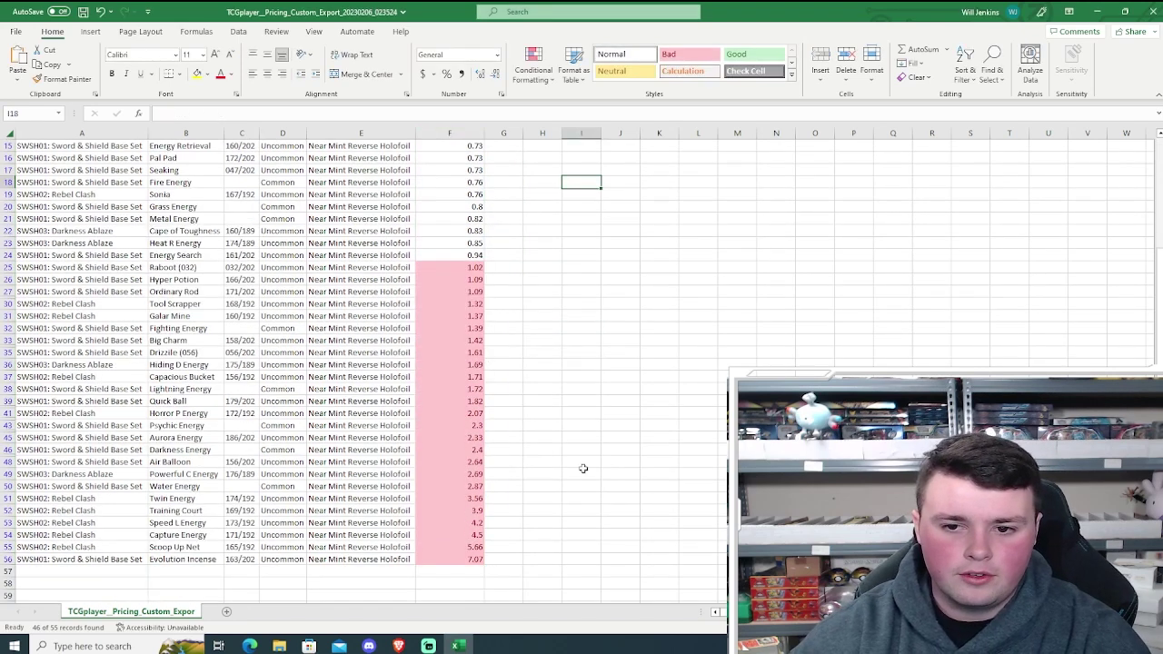
pyautogui.scroll(5, 443, 282)
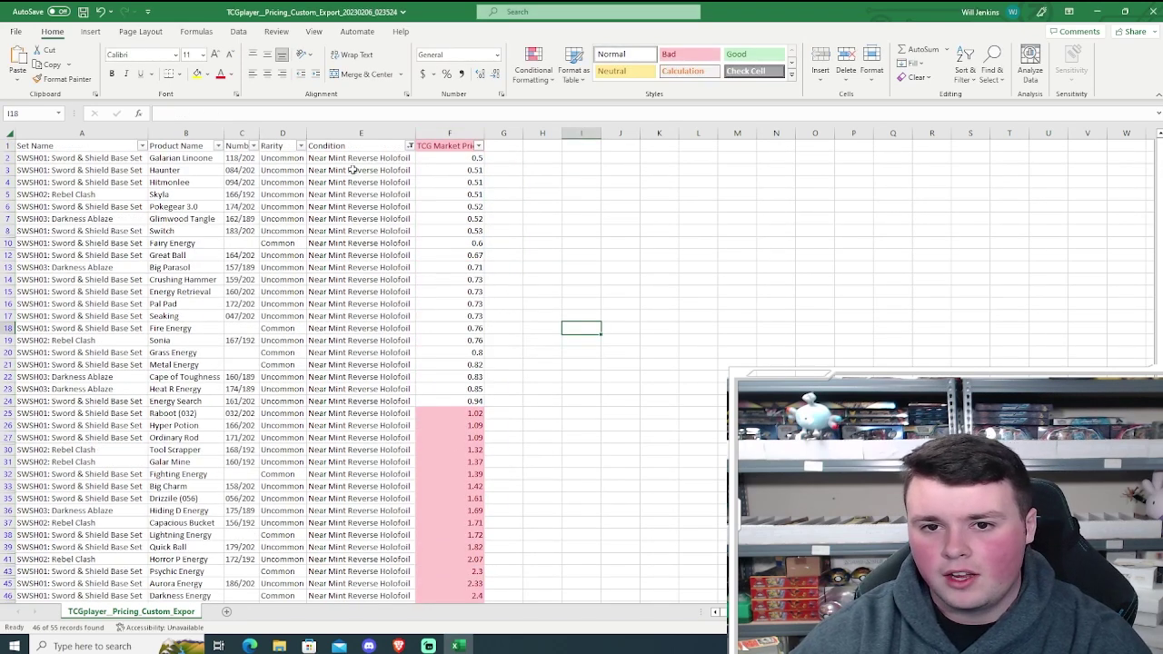
pyautogui.scroll(-5, 433, 283)
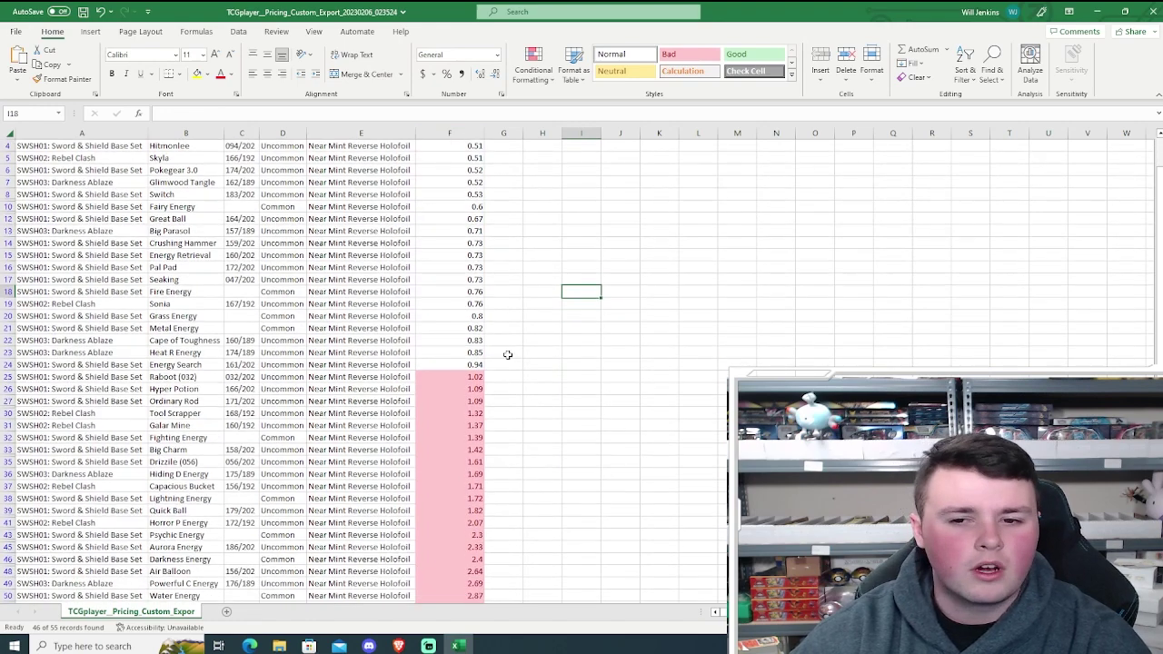
pyautogui.moveTo(464, 270); pyautogui.dragTo(472, 559)
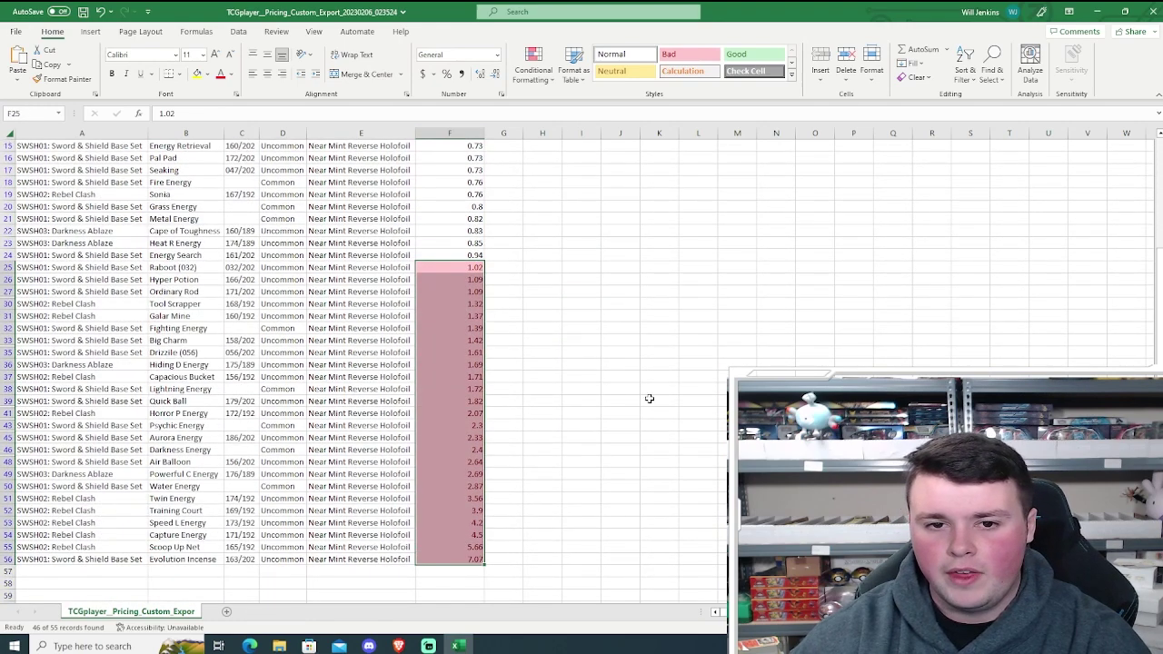
pyautogui.click(185, 281)
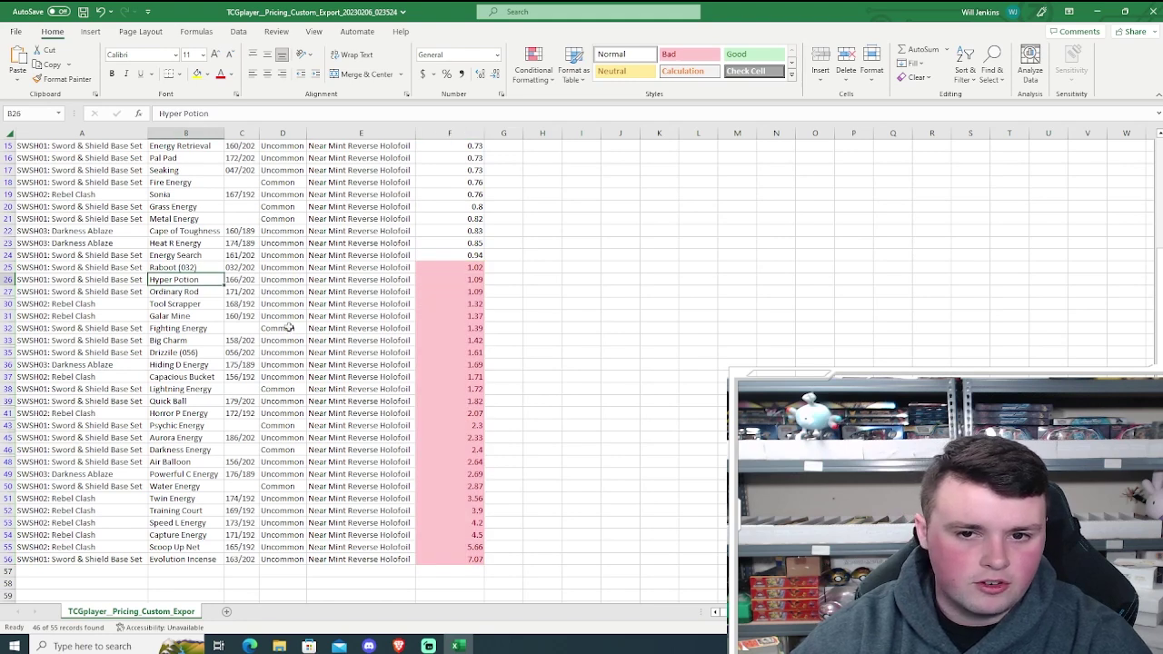
pyautogui.click(211, 559)
pyautogui.click(198, 463)
pyautogui.scroll(5, 286, 442)
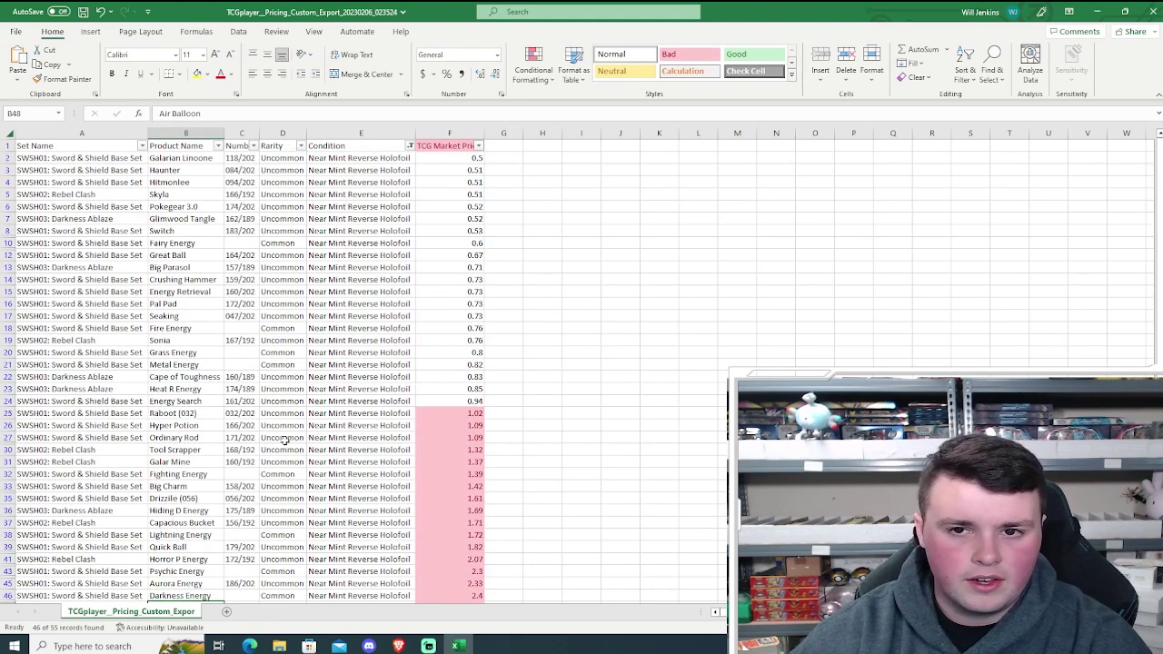